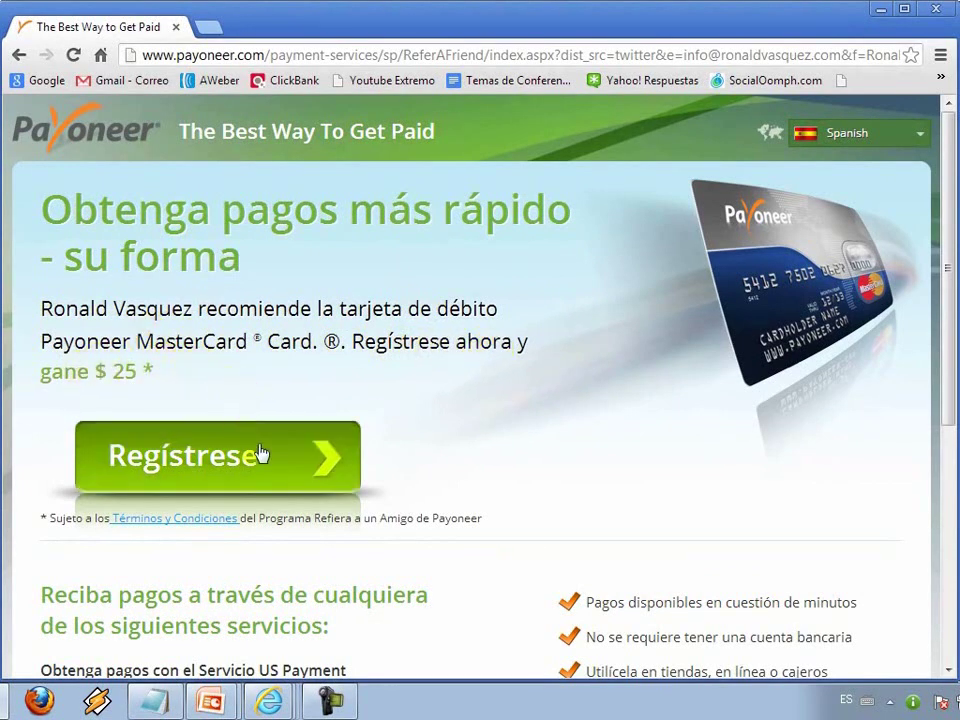
Step: Open the prepaid card registration page in Spanish and scroll to the three registration steps
click(208, 463)
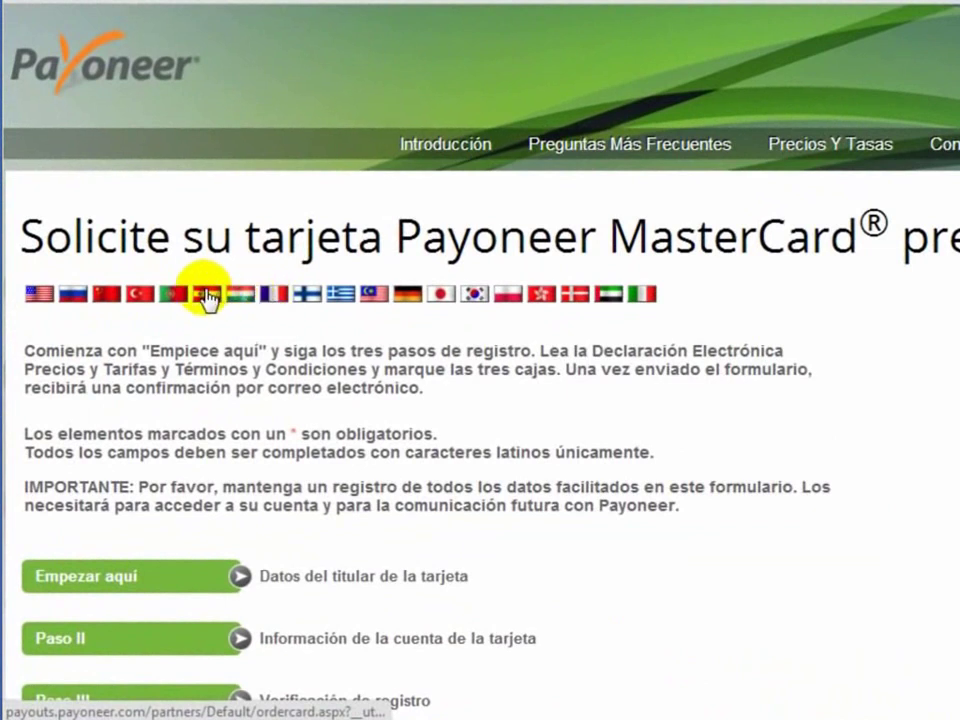
click(207, 295)
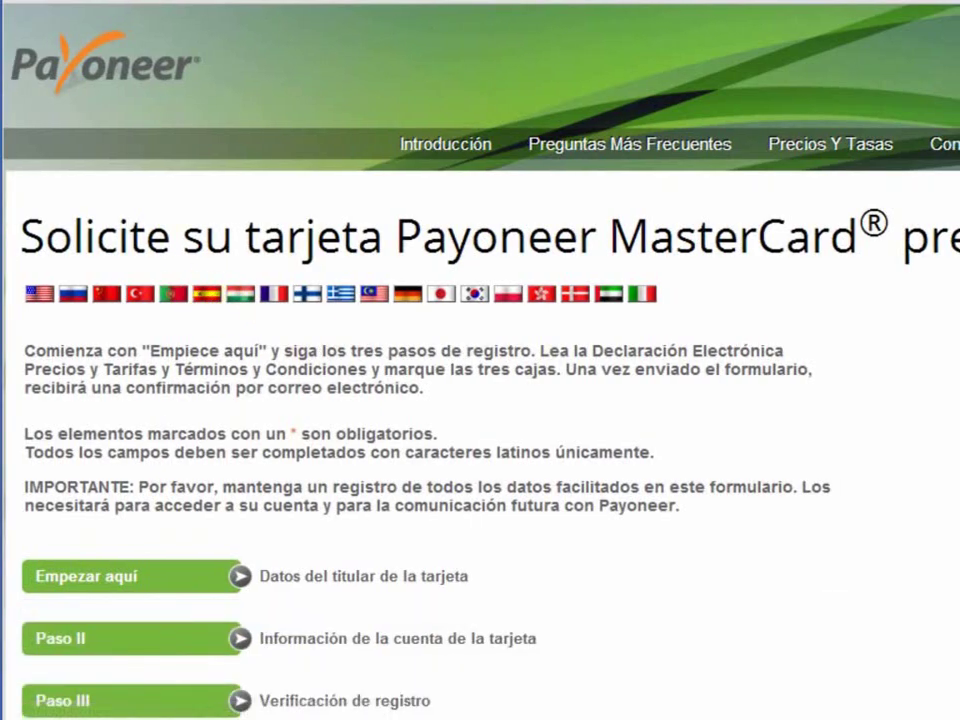
scroll(480, 400, down, 3)
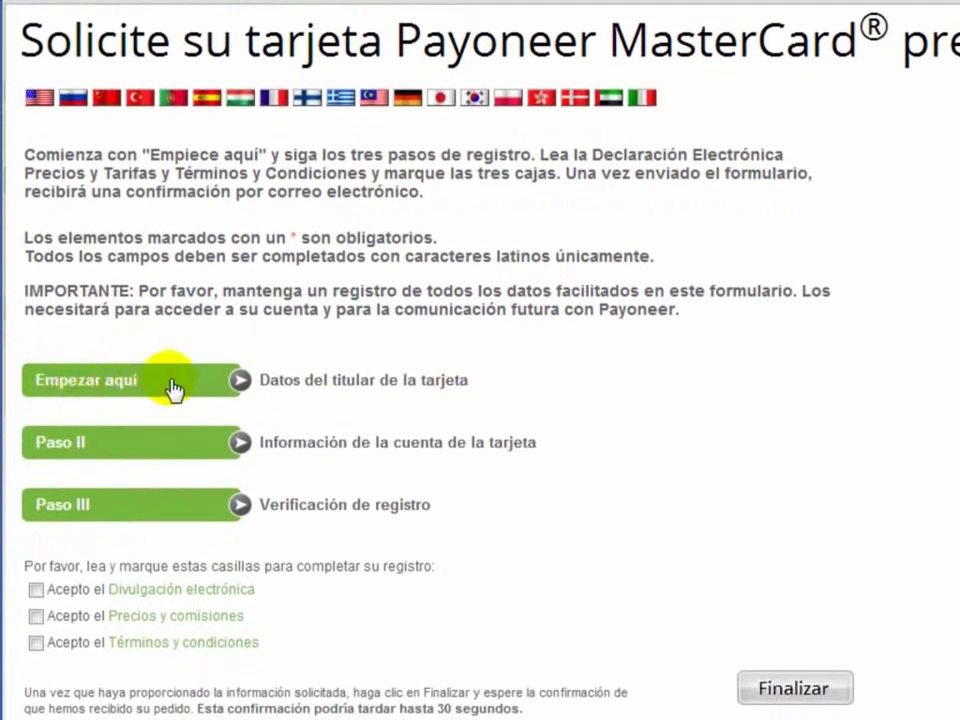
Step: Expand the cardholder details step and enter the first name and surnames from the ID
click(170, 381)
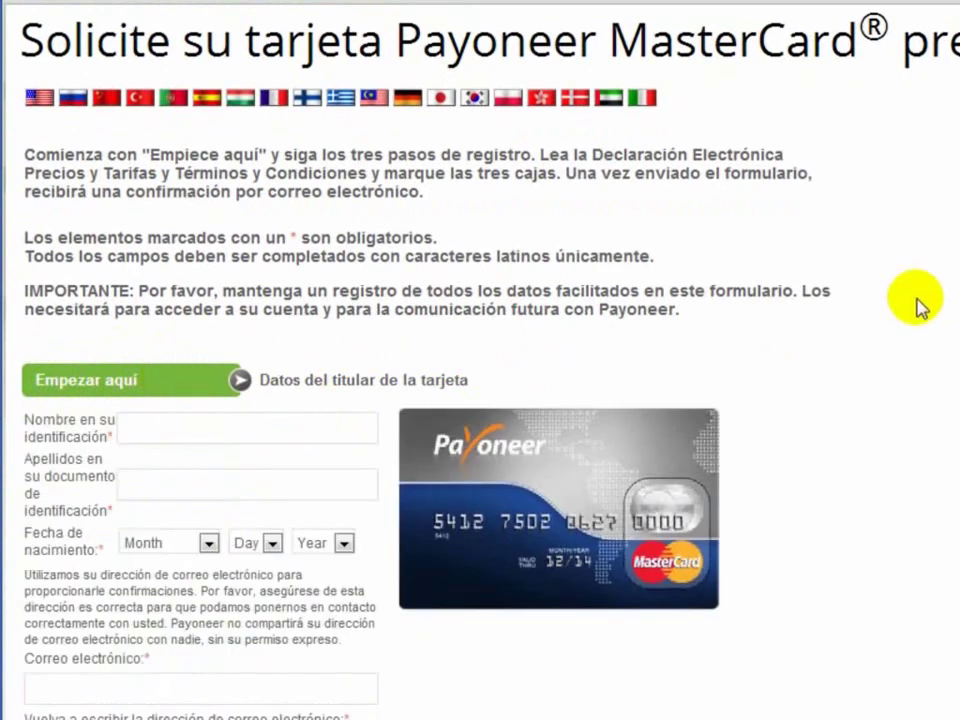
scroll(480, 400, down, 3)
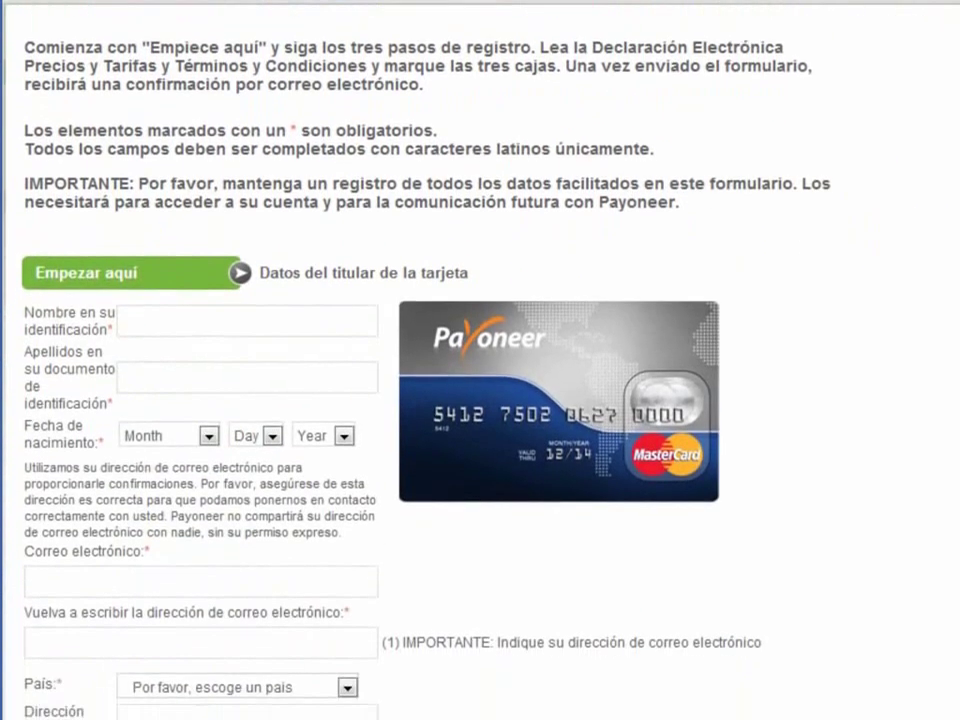
click(142, 232)
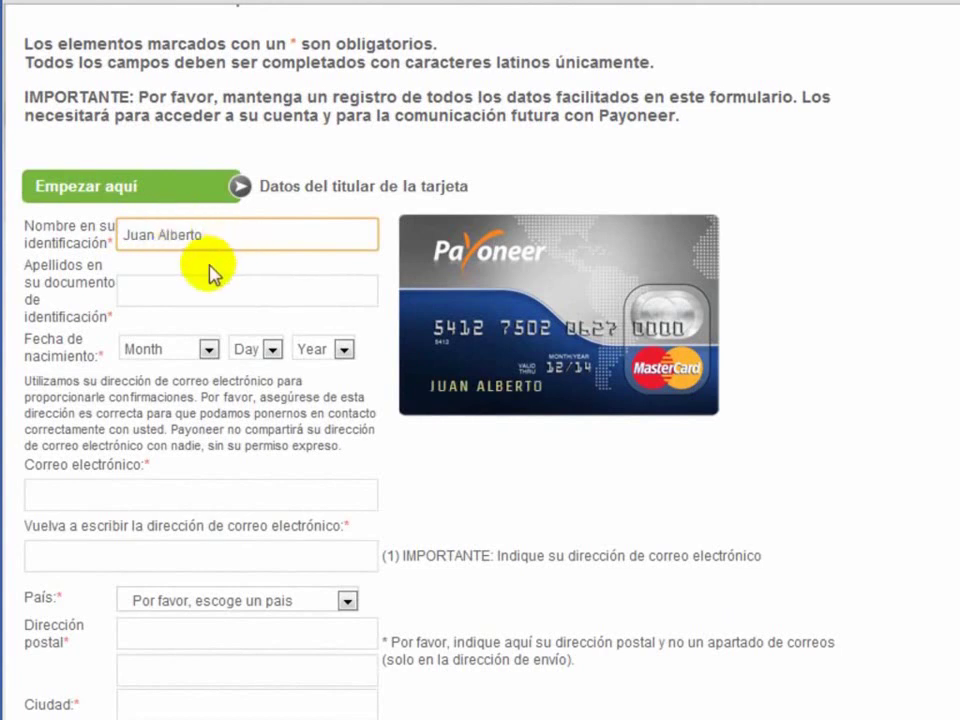
click(157, 288)
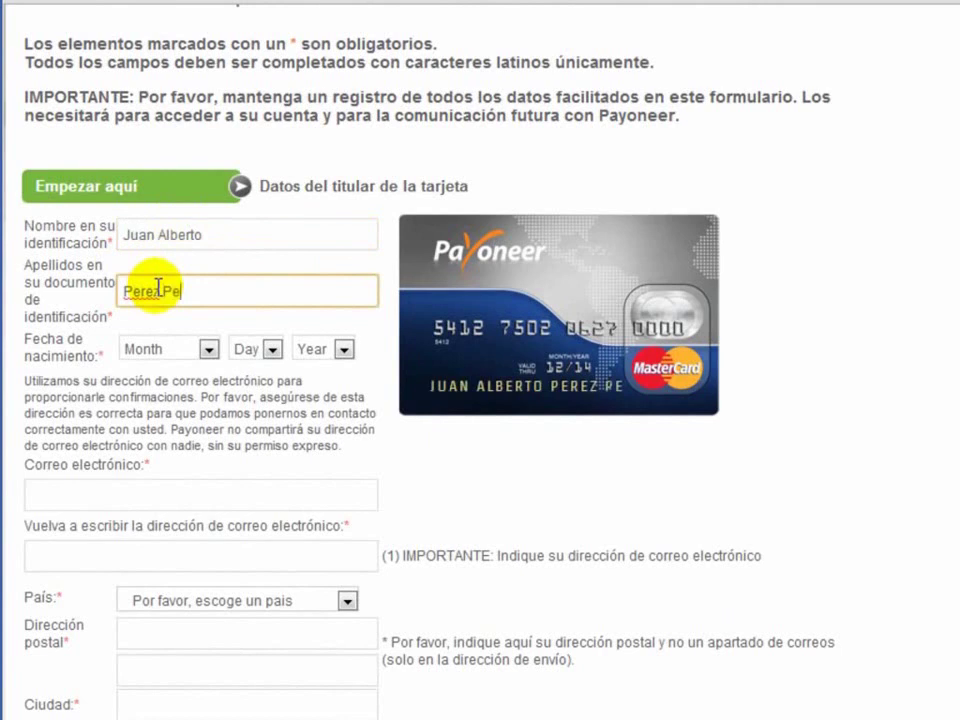
Step: Set the birth date to August 8, 1946
click(207, 349)
click(135, 189)
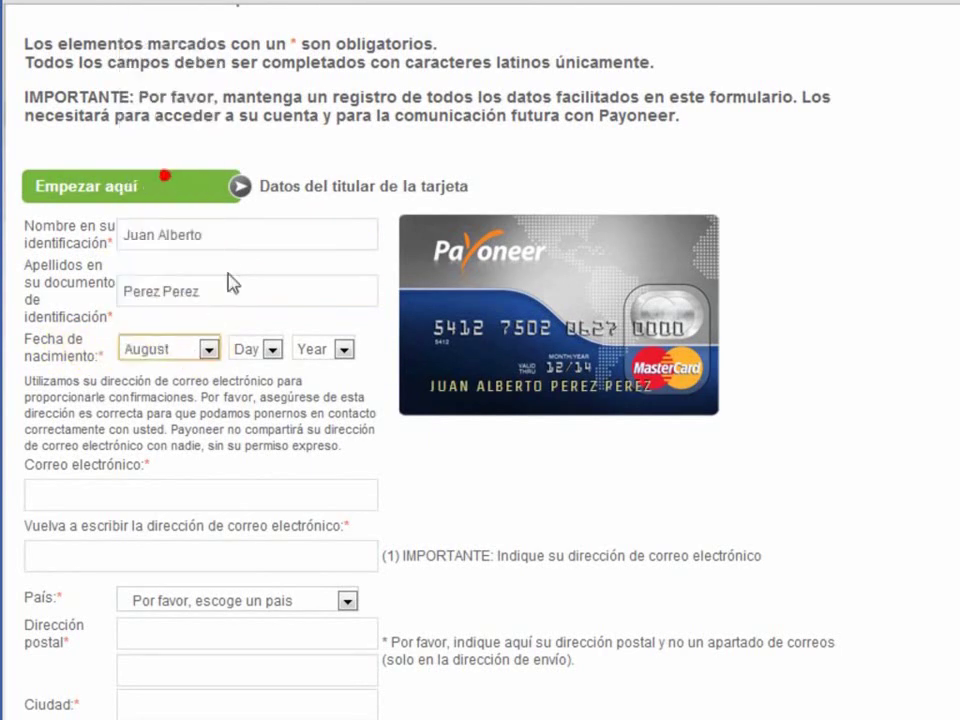
click(278, 352)
click(270, 196)
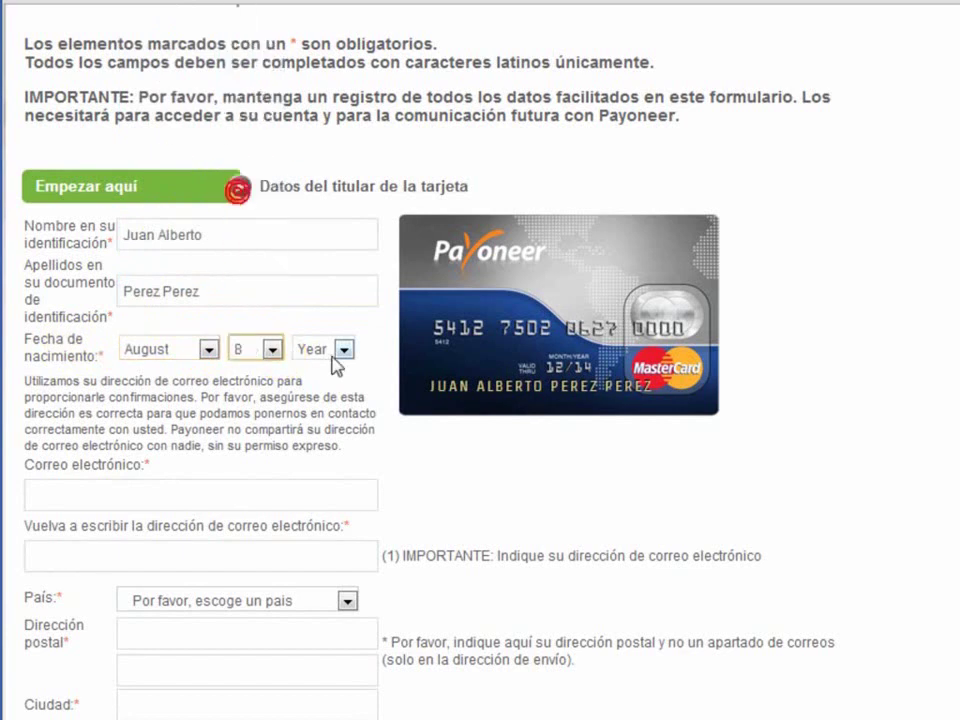
click(343, 351)
drag(345, 2, 368, 135)
click(316, 150)
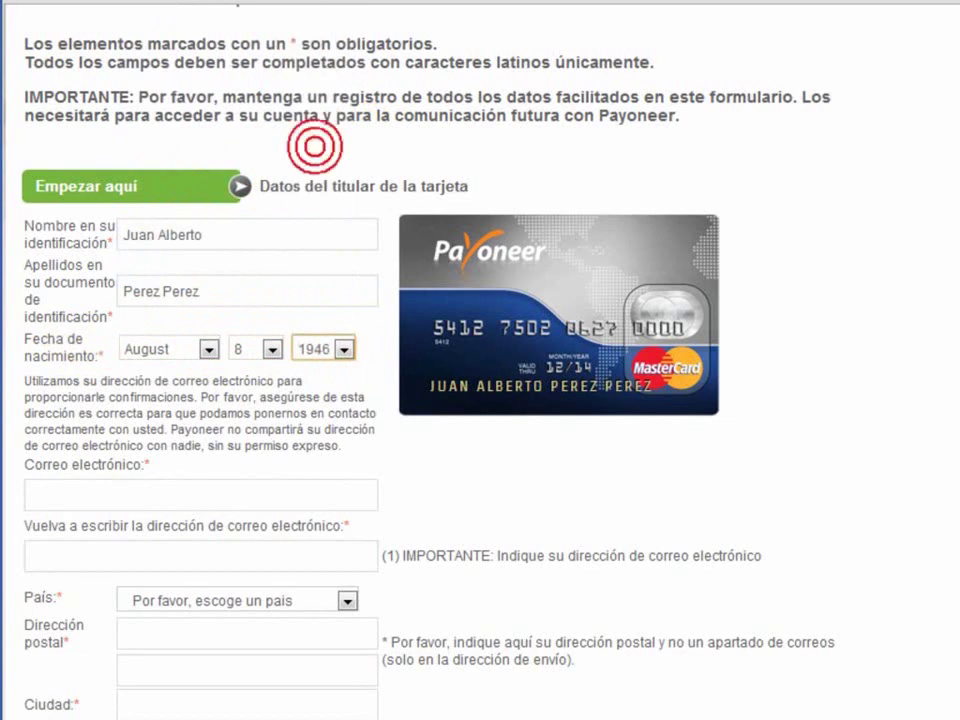
scroll(497, 268, down, 5)
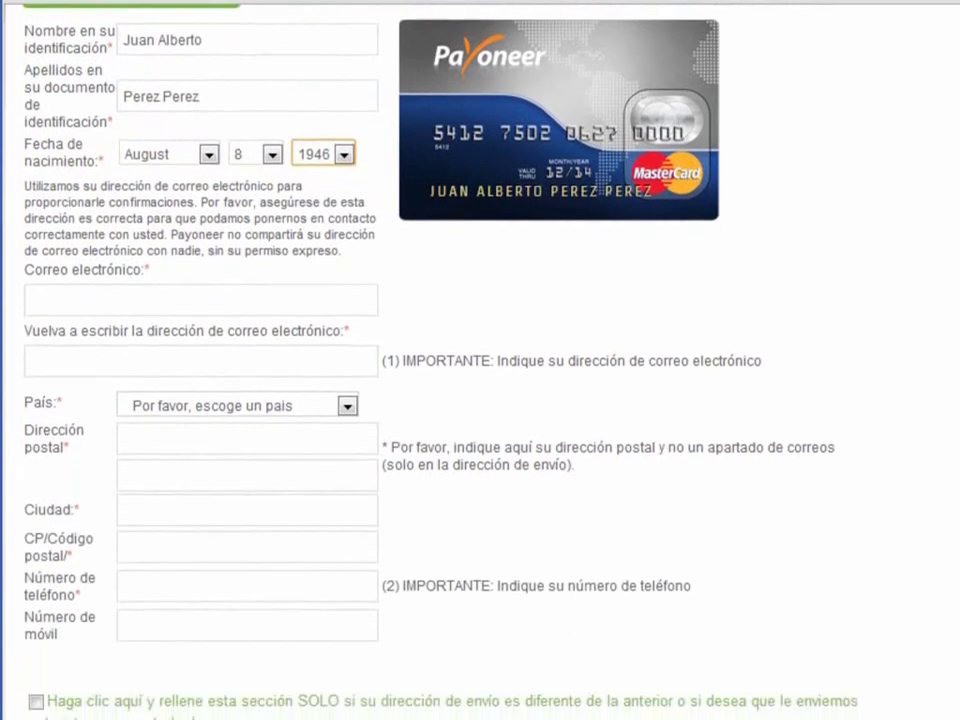
Step: Enter the cardholder's e-mail address and confirm it in the second field
click(158, 238)
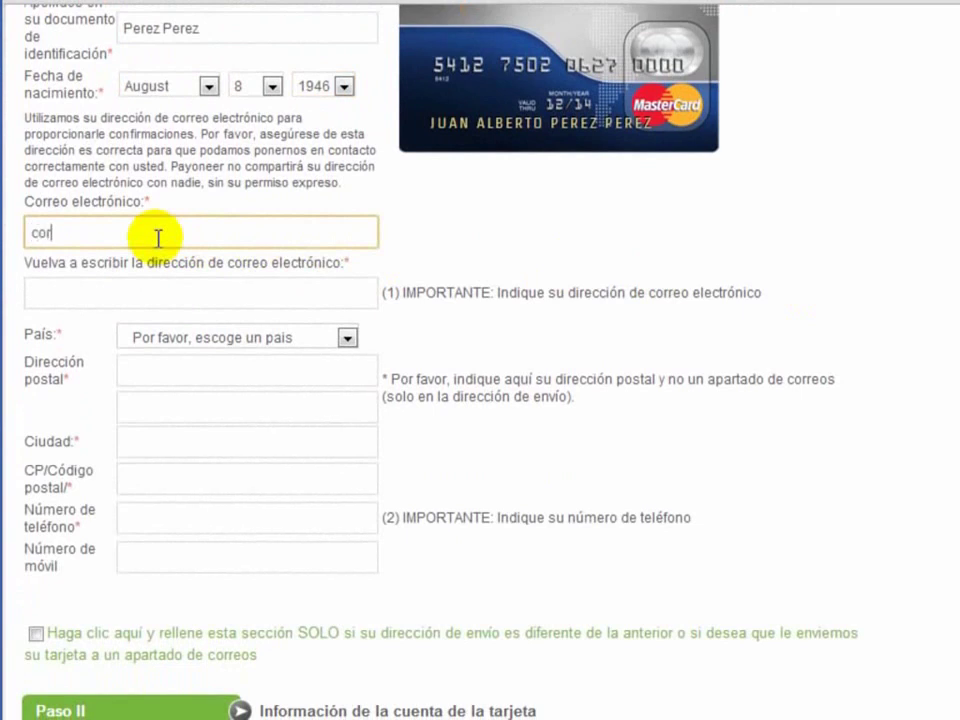
text(correo@gmail.com)
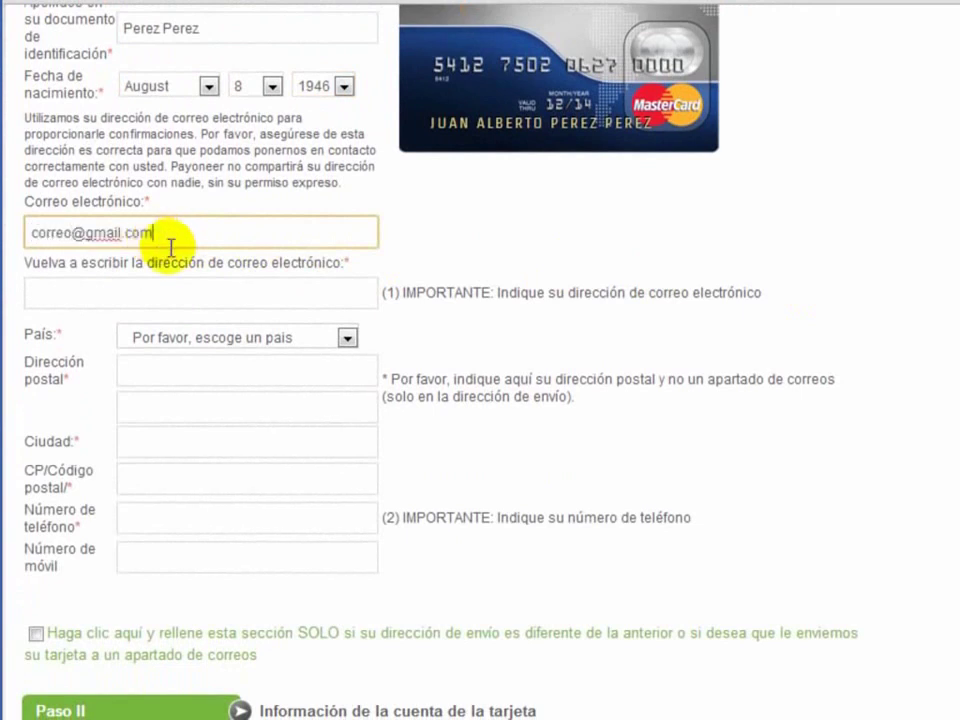
click(197, 283)
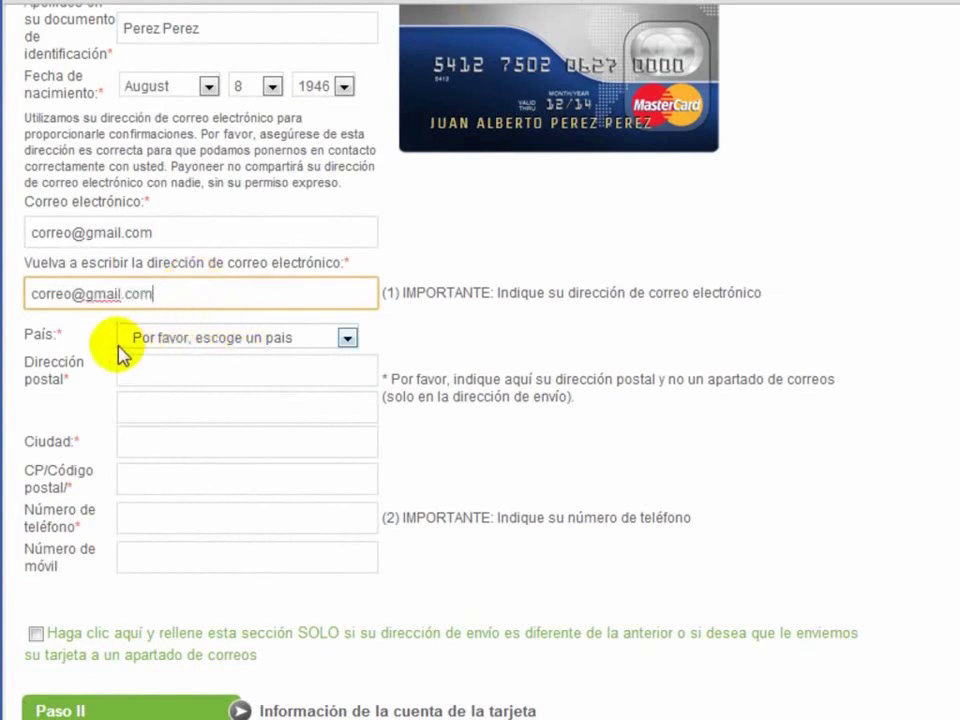
Step: Choose Perú as the country
click(285, 337)
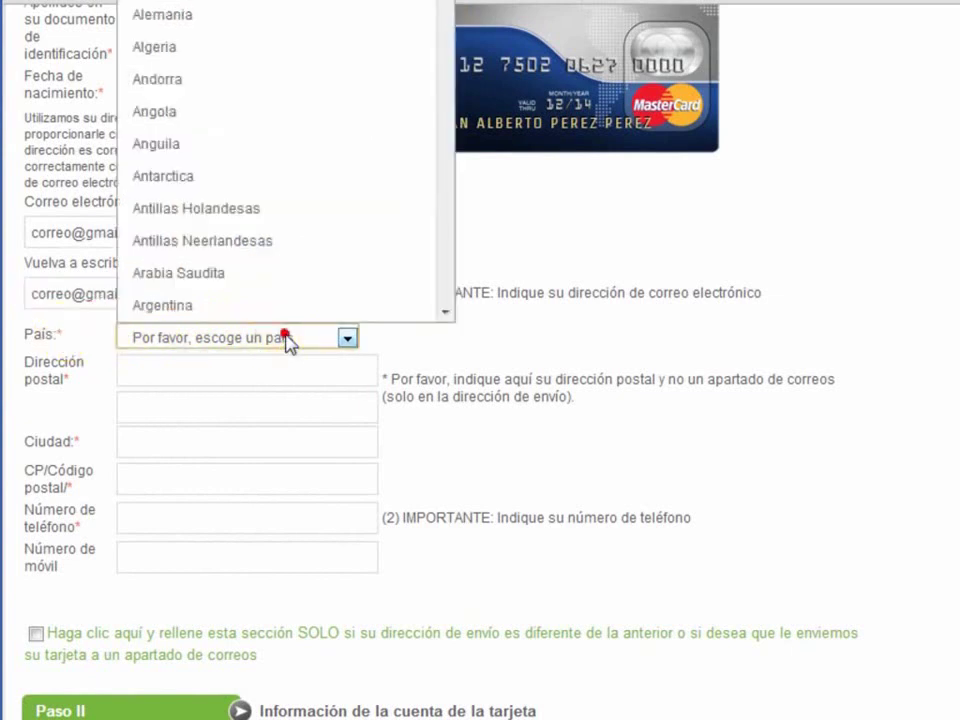
text(pak)
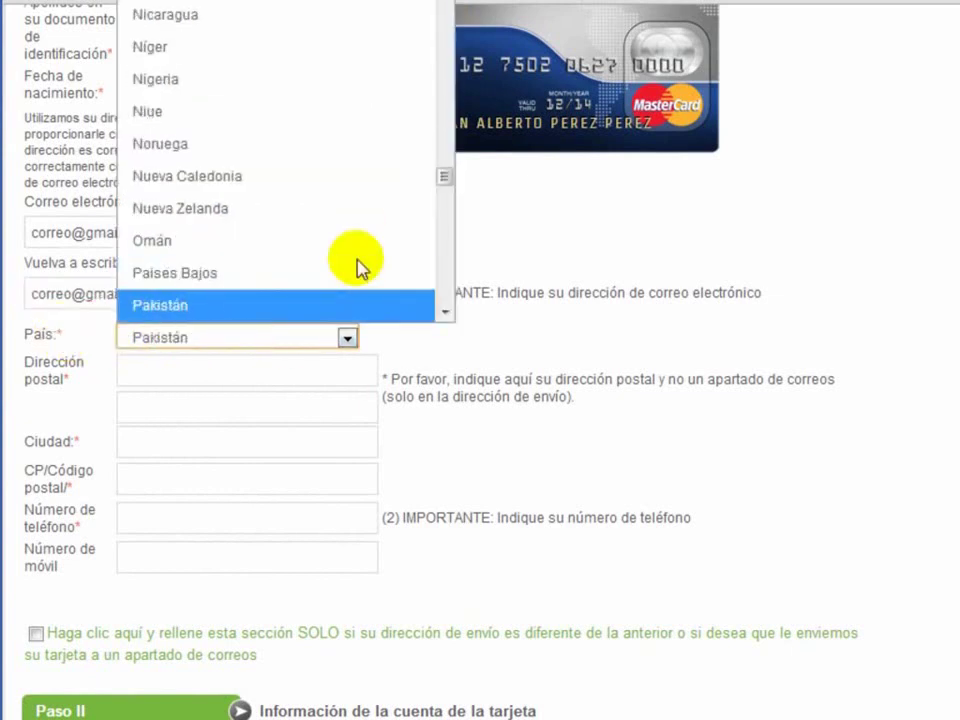
drag(444, 182, 446, 199)
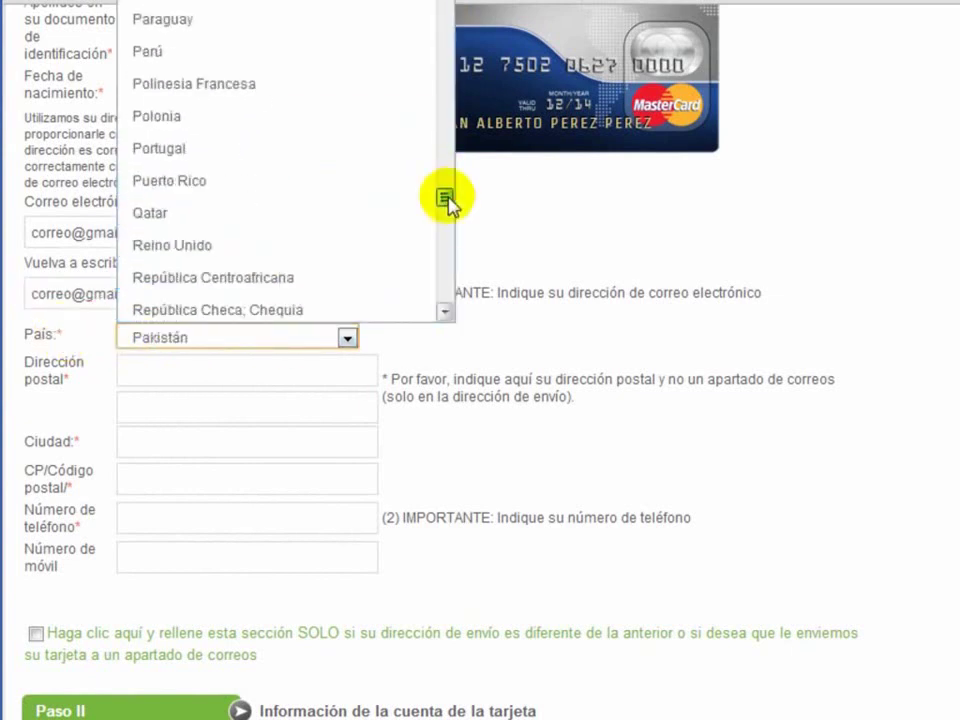
click(326, 58)
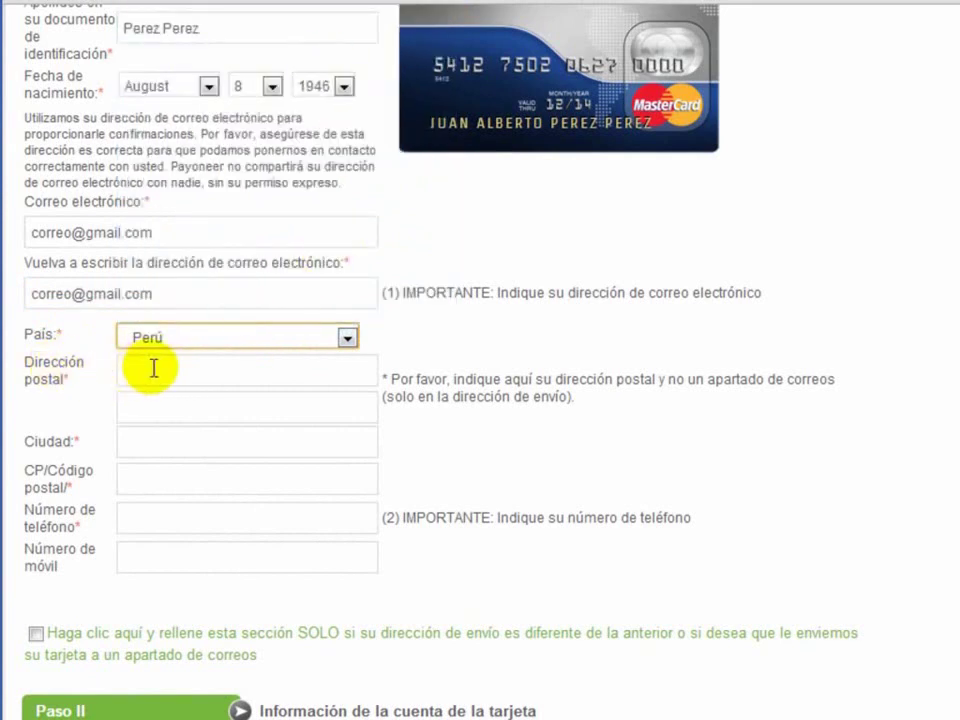
Step: Fill in the postal address, city, postal code and phone number, leaving mobile blank
click(155, 367)
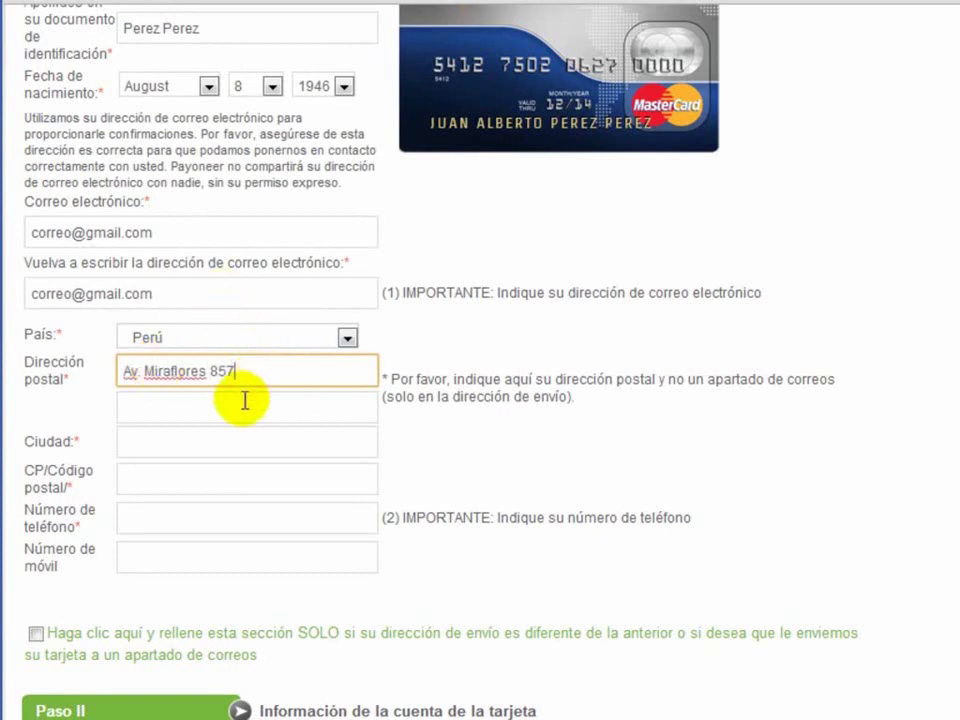
click(146, 441)
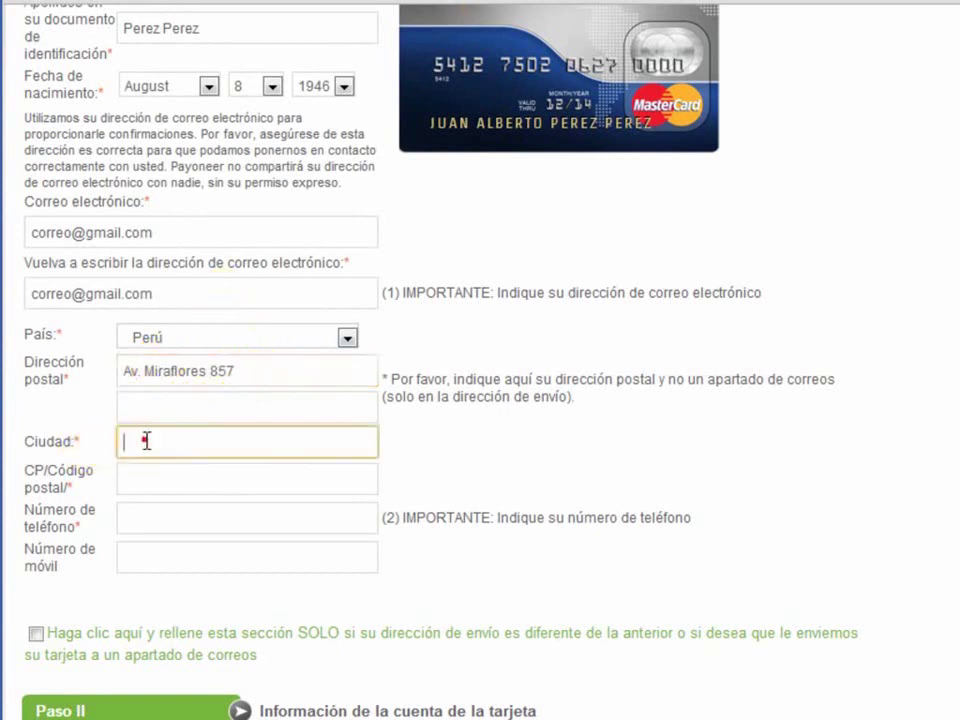
text(Lim)
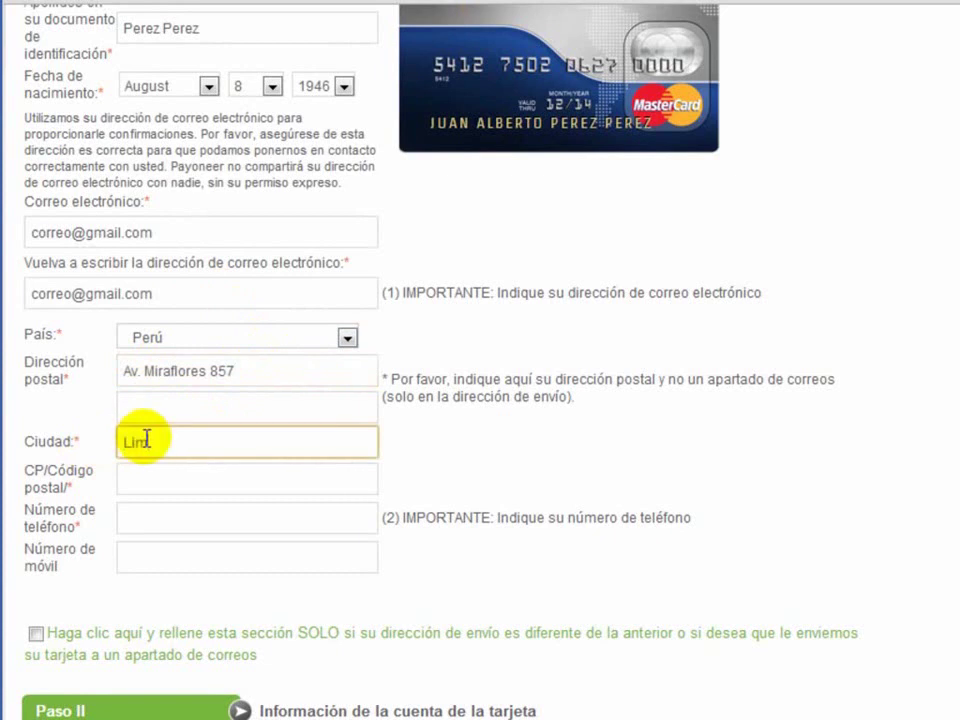
text(a)
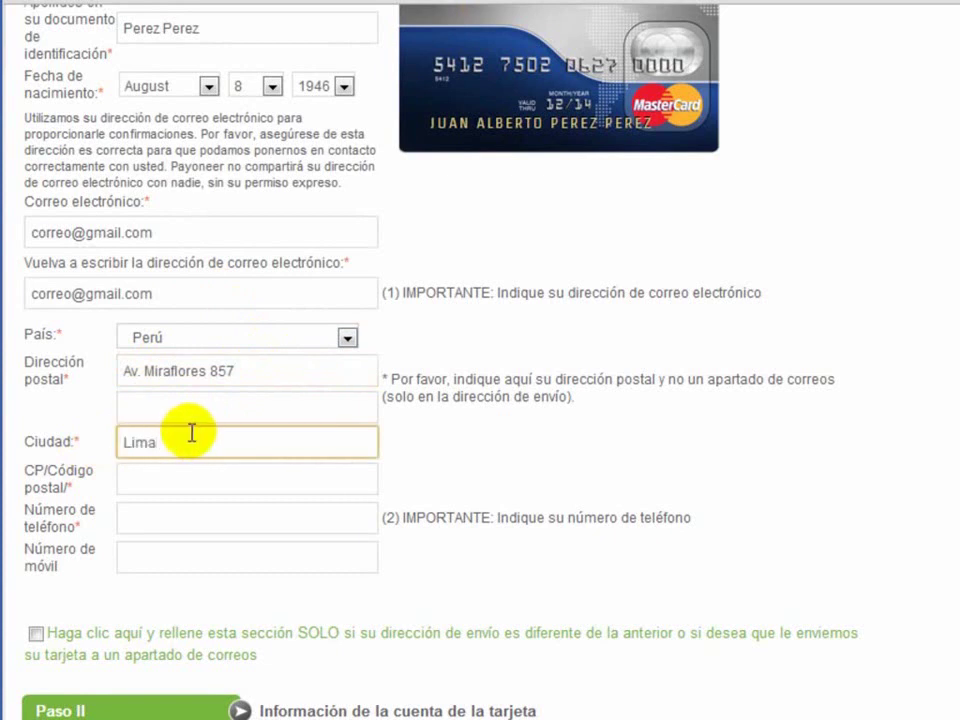
click(191, 479)
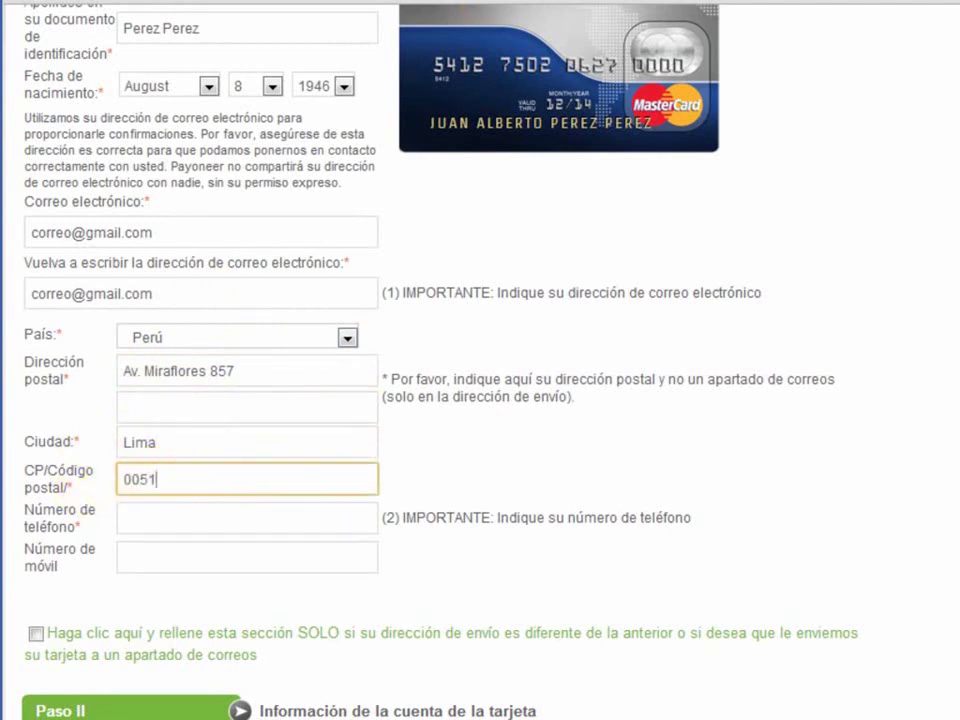
scroll(330, 271, down, 2)
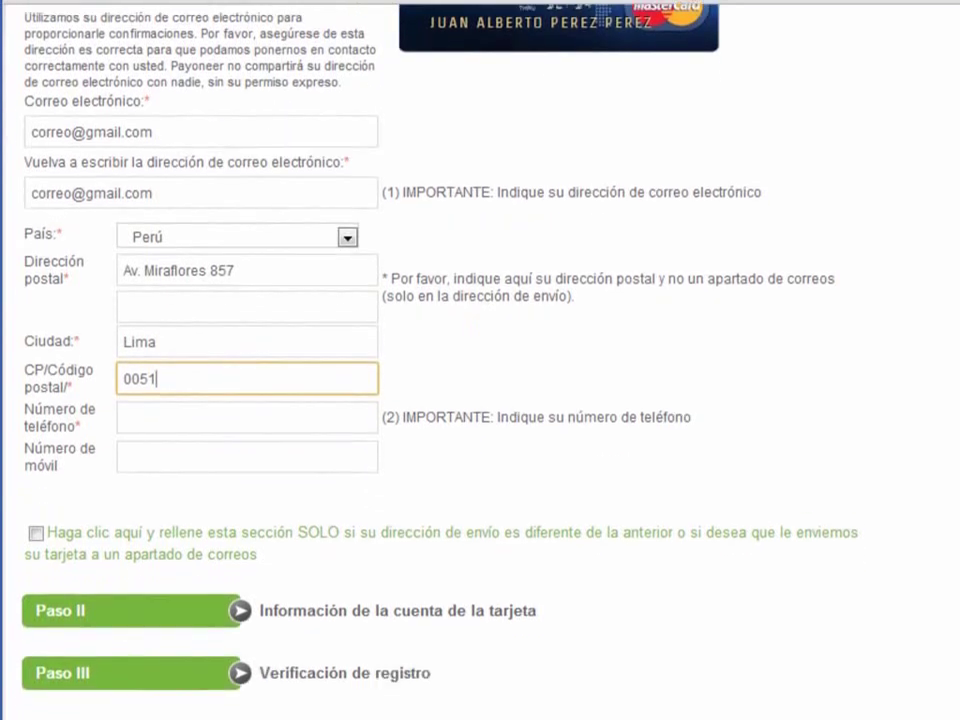
click(167, 416)
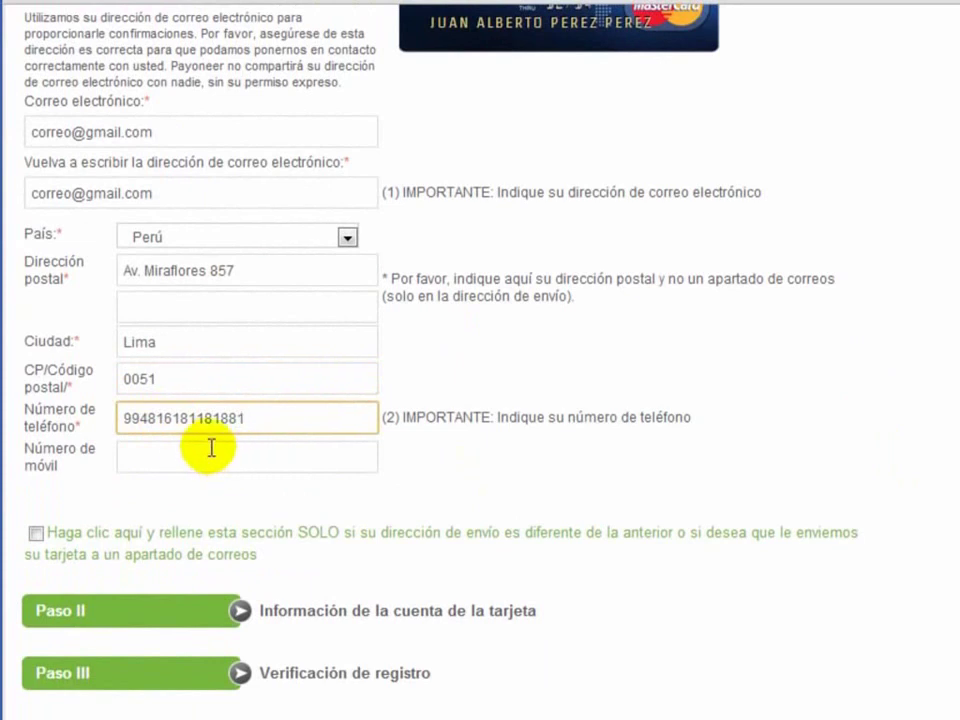
click(152, 459)
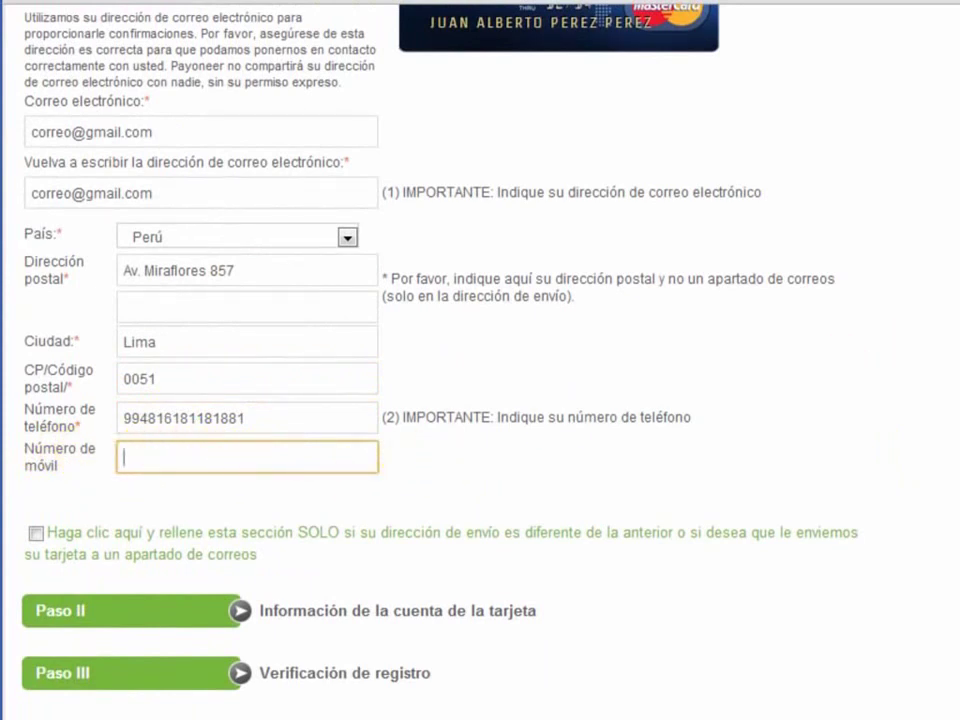
scroll(480, 360, down, 3)
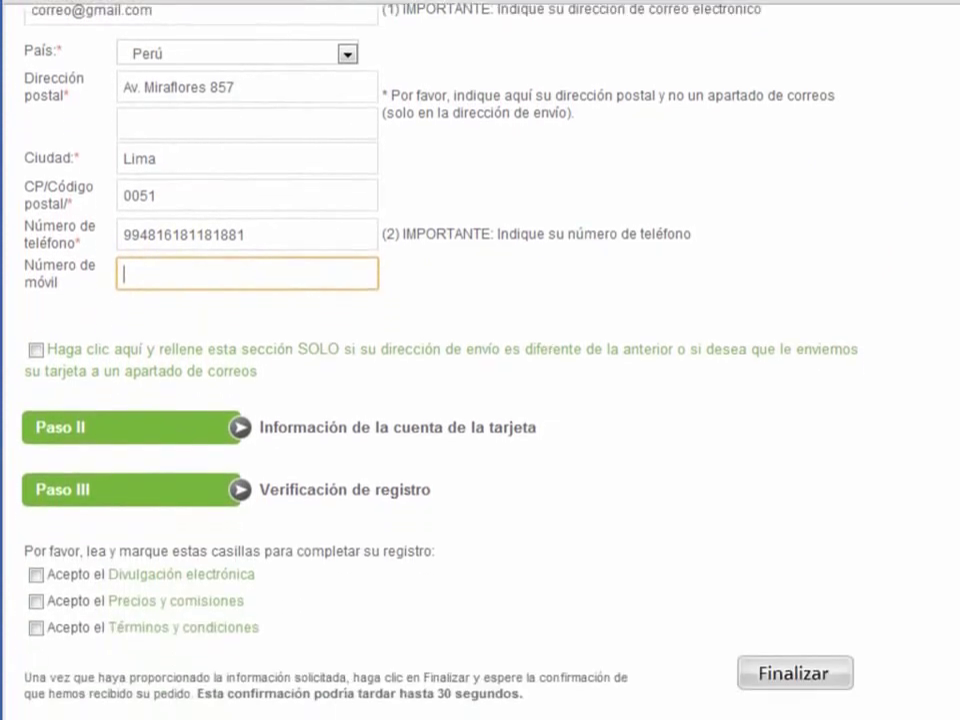
Step: Open Paso II and enter the account password twice
click(120, 428)
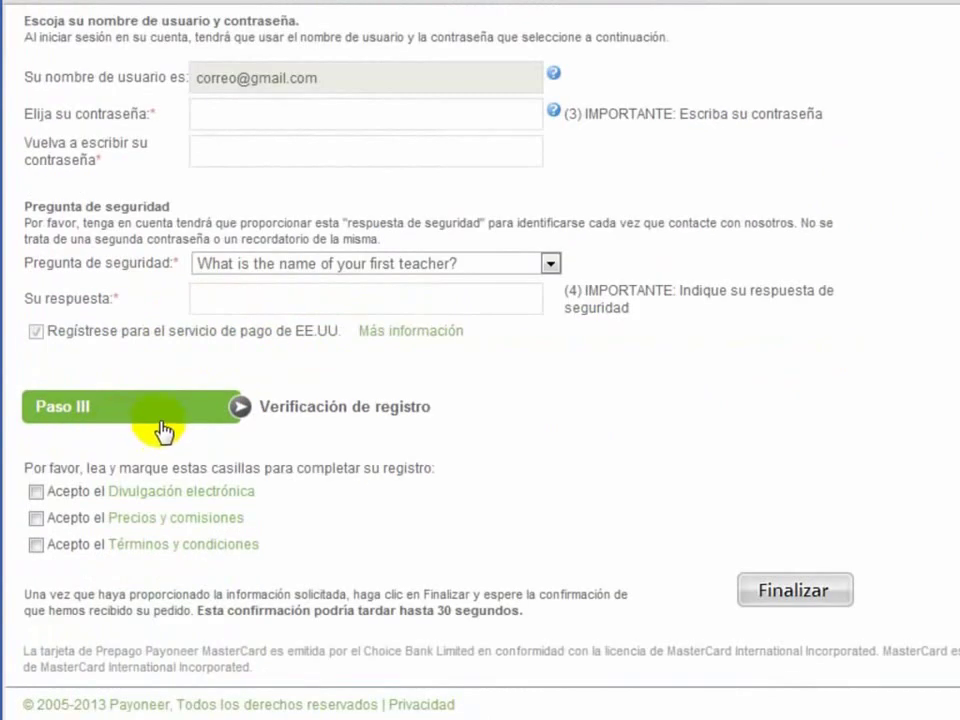
scroll(480, 360, up, 5)
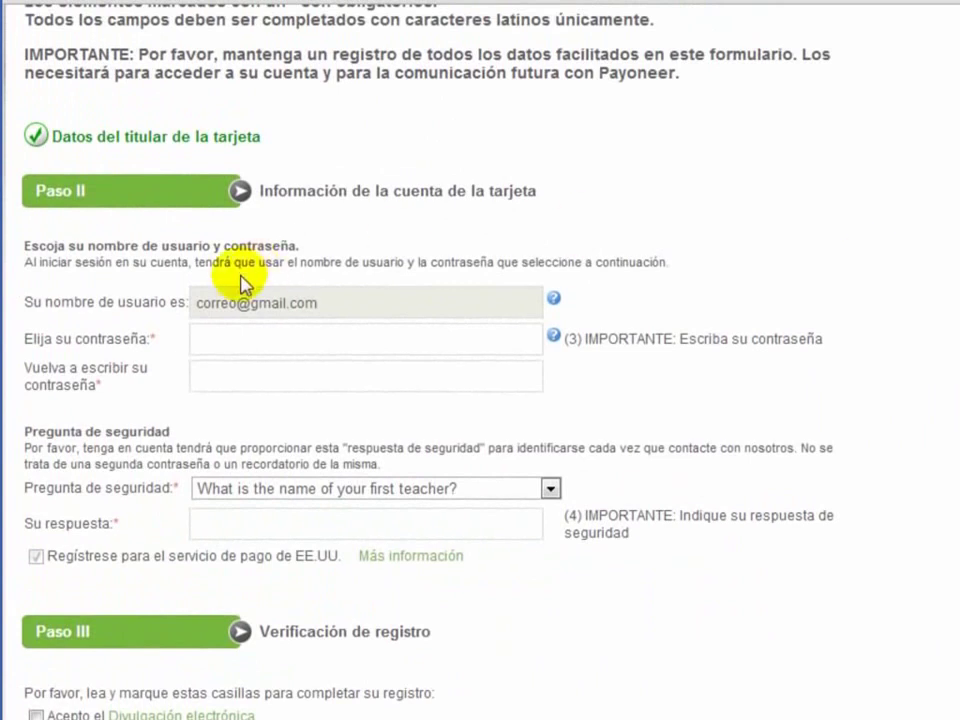
click(225, 334)
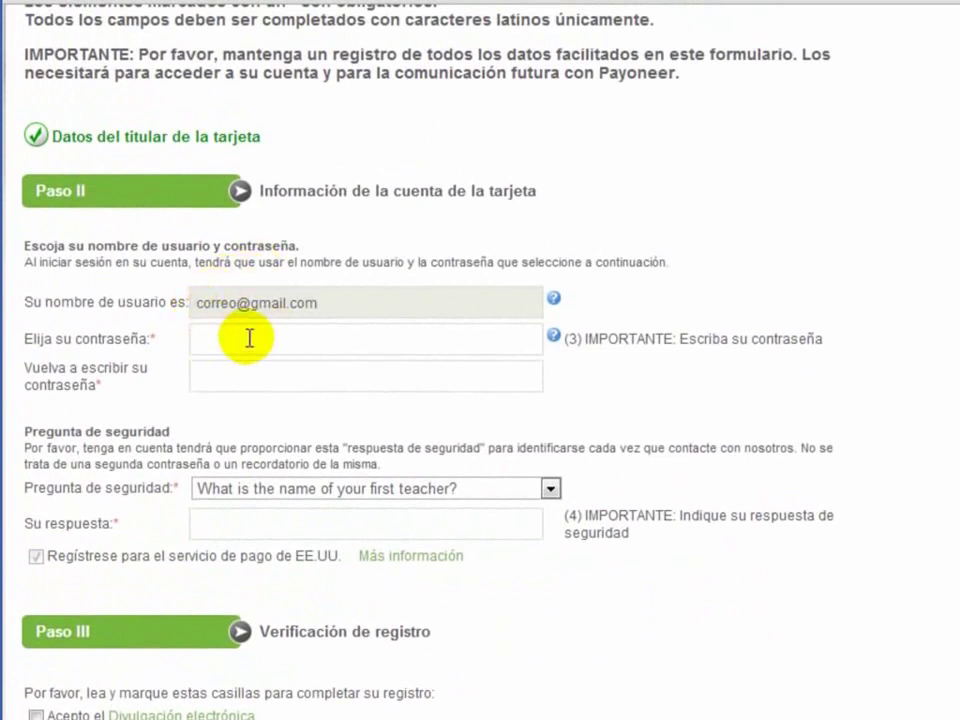
click(208, 338)
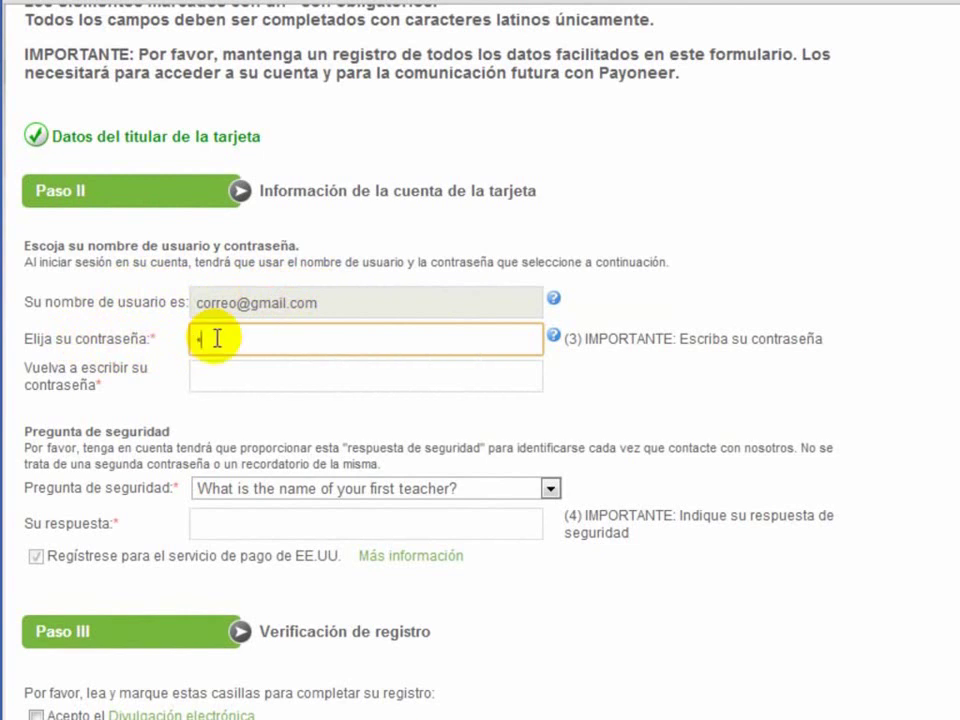
text(•••••)
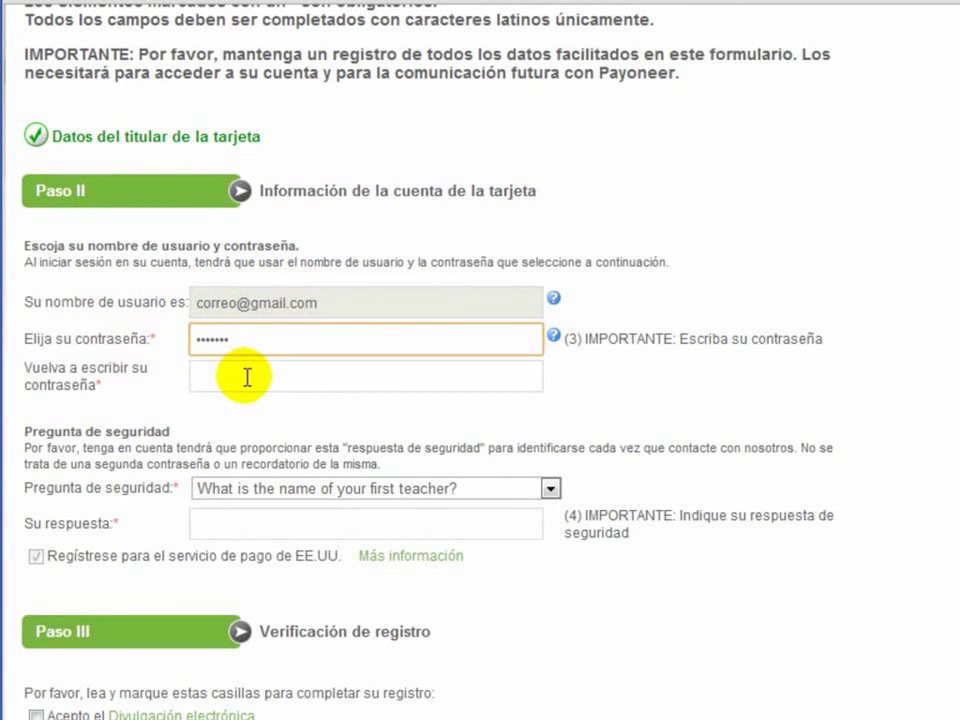
click(247, 377)
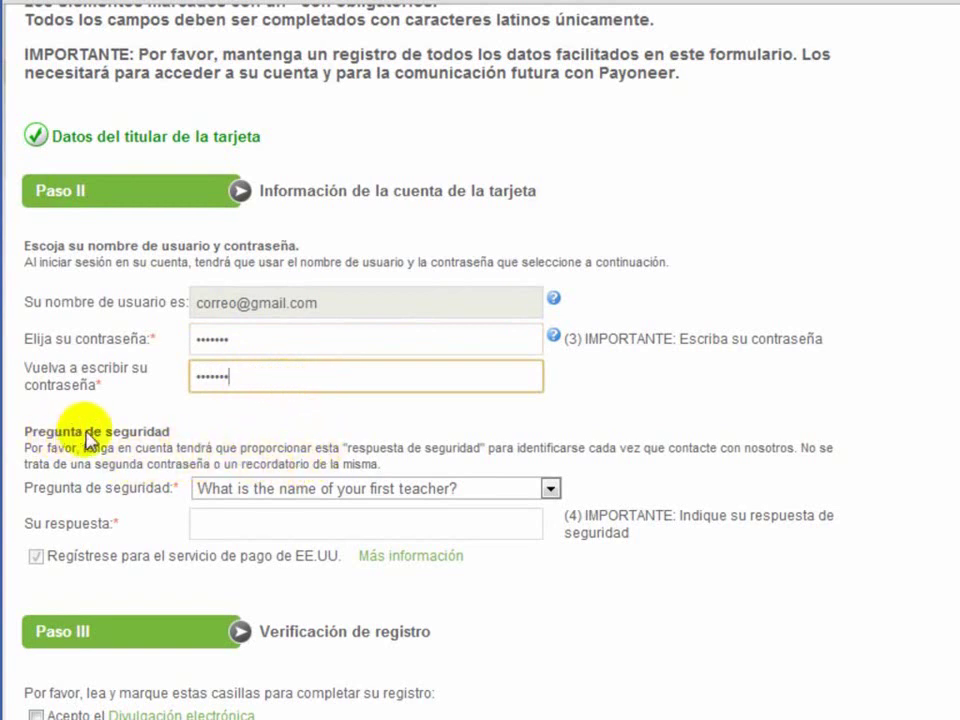
Step: Keep the first-teacher security question and type the security answer
click(359, 490)
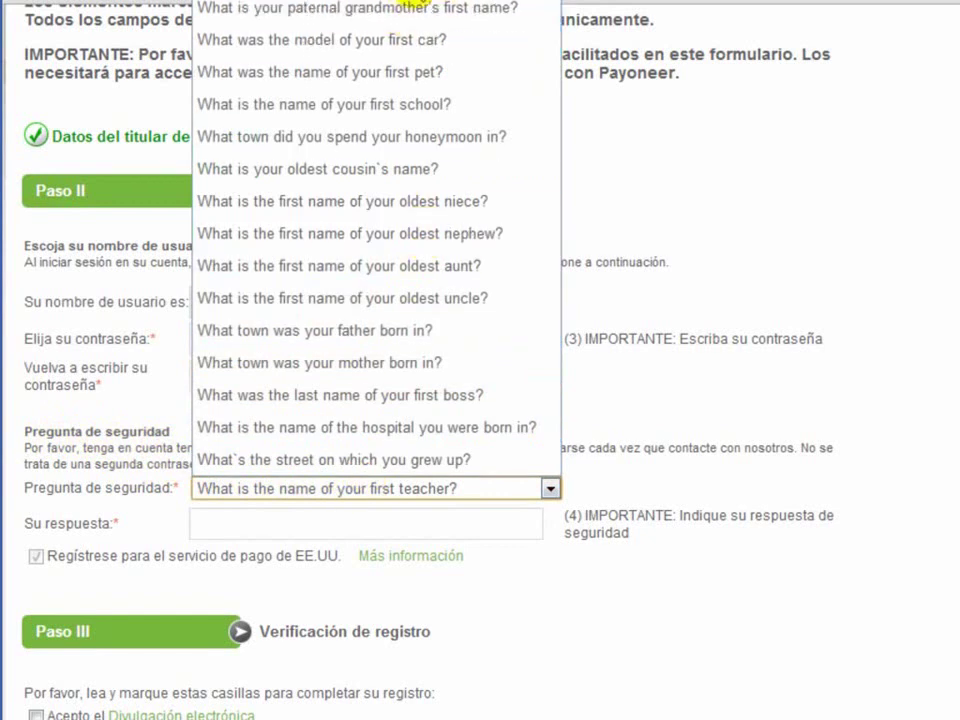
key(Escape)
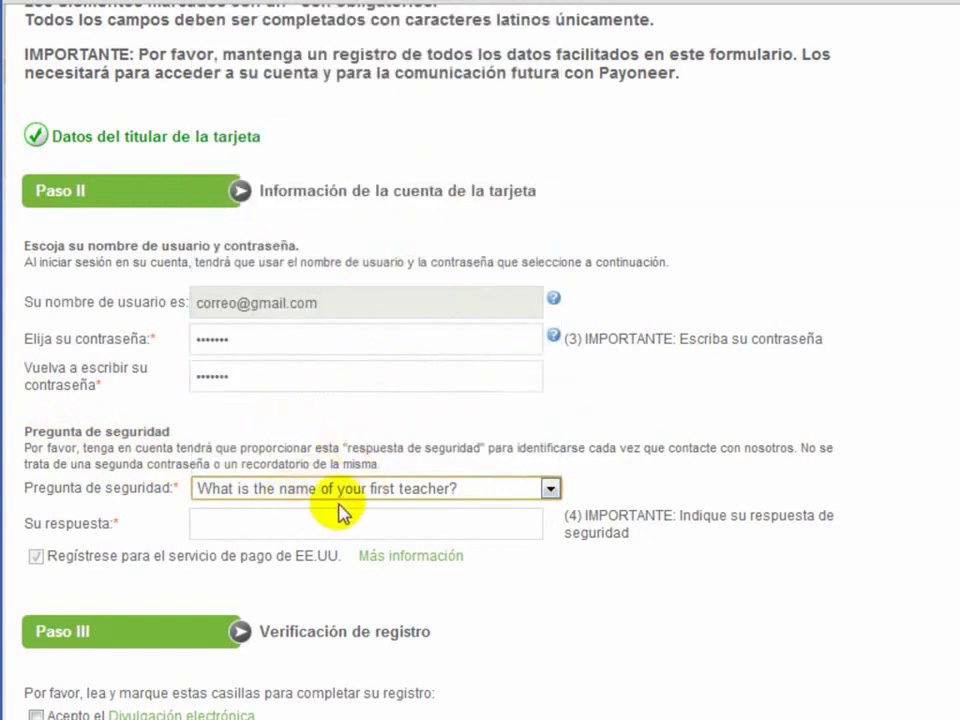
click(246, 526)
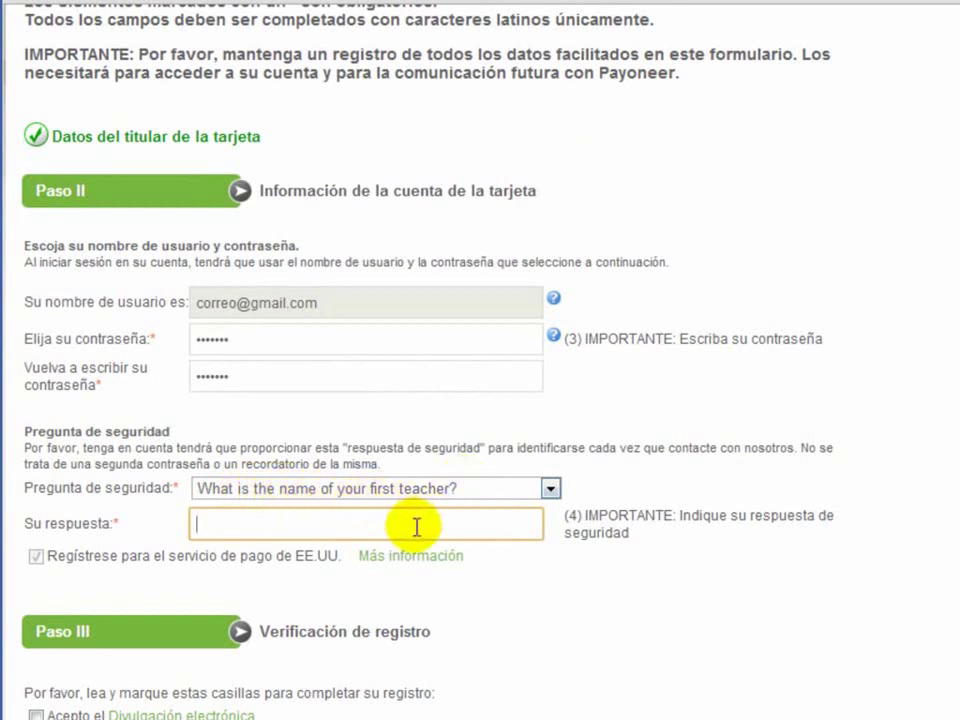
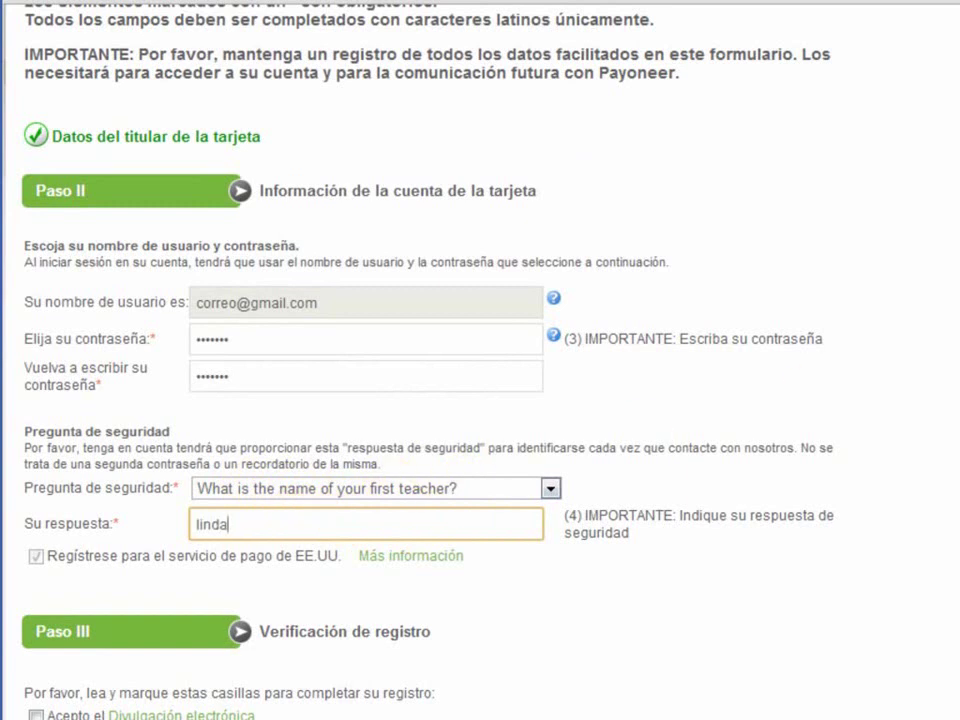
scroll(480, 360, down, 4)
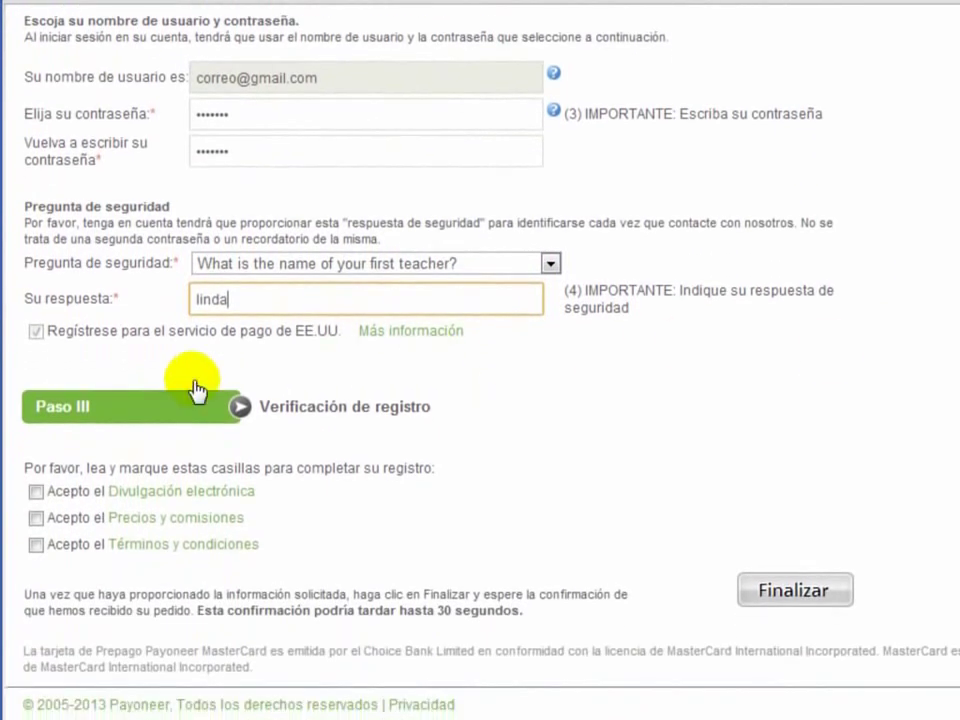
Step: In Paso III, choose ID nacional as the ID type and confirm the holder's name
click(140, 408)
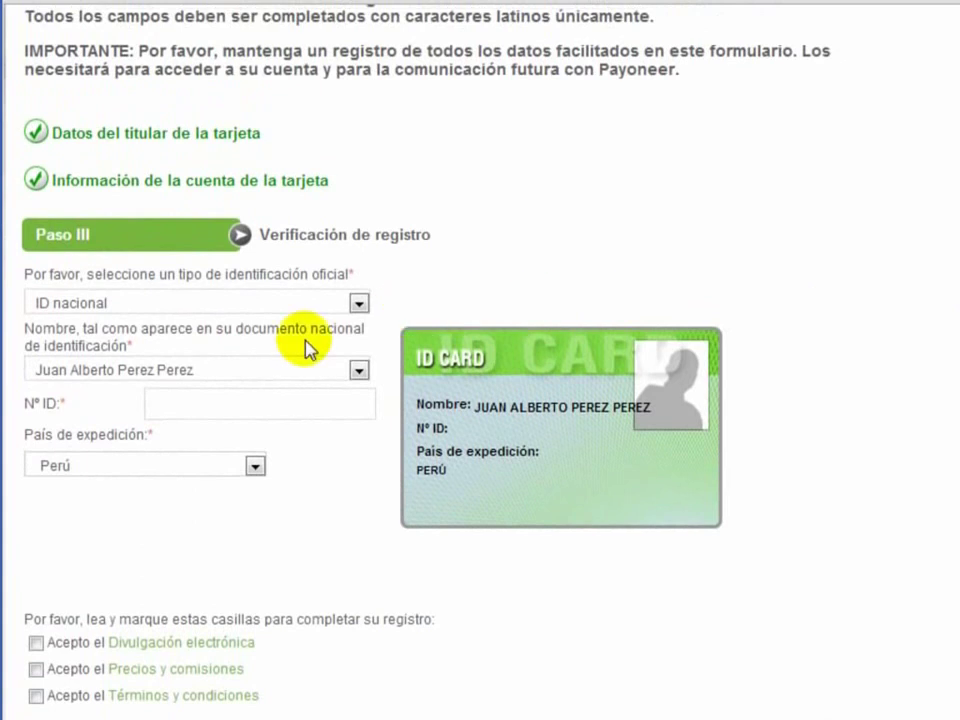
click(192, 306)
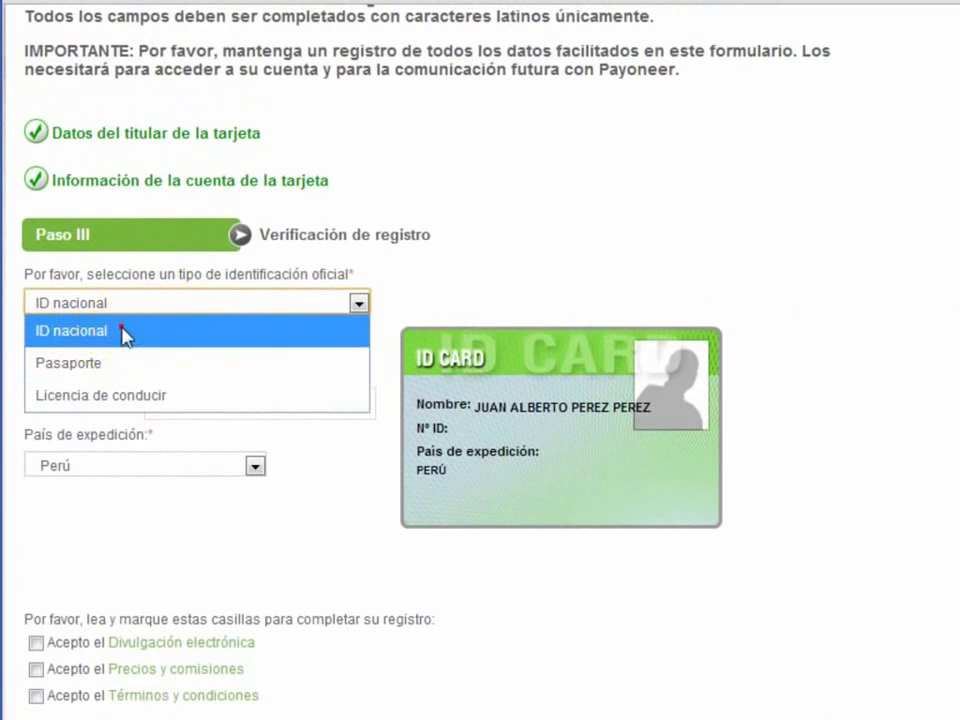
click(124, 332)
click(274, 377)
click(270, 378)
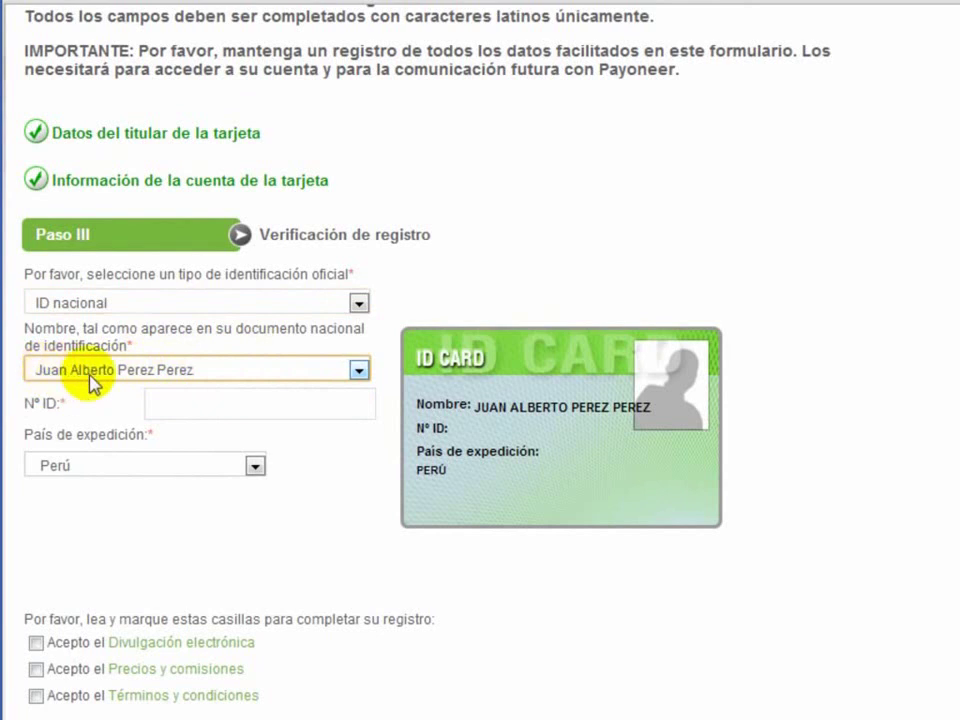
Step: Enter the national ID number and keep Perú as the issuing country
click(208, 402)
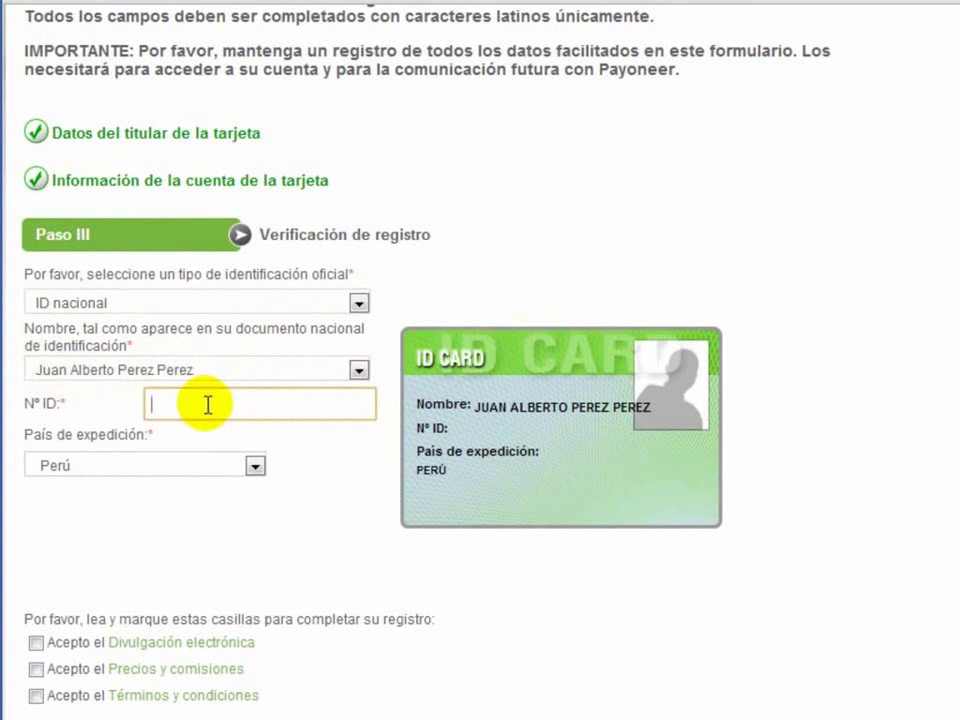
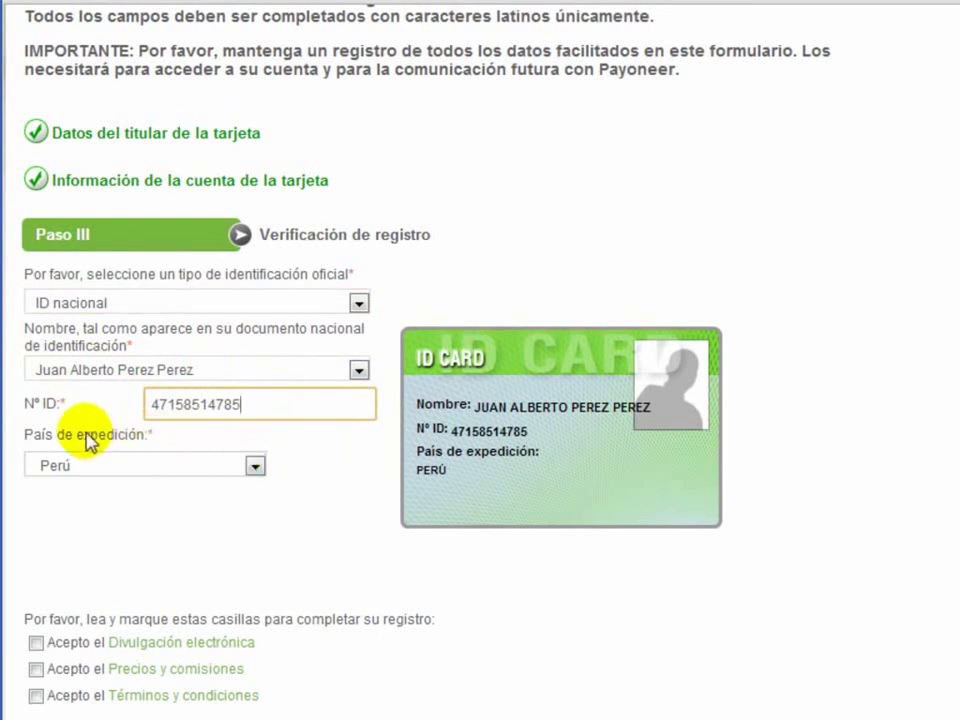
click(254, 468)
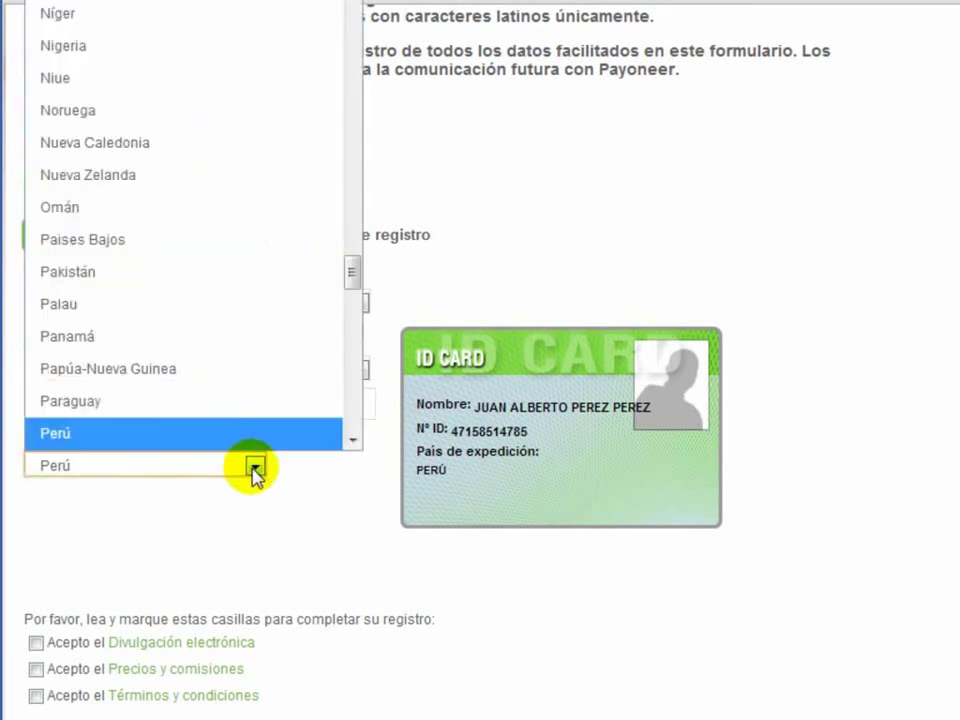
click(254, 468)
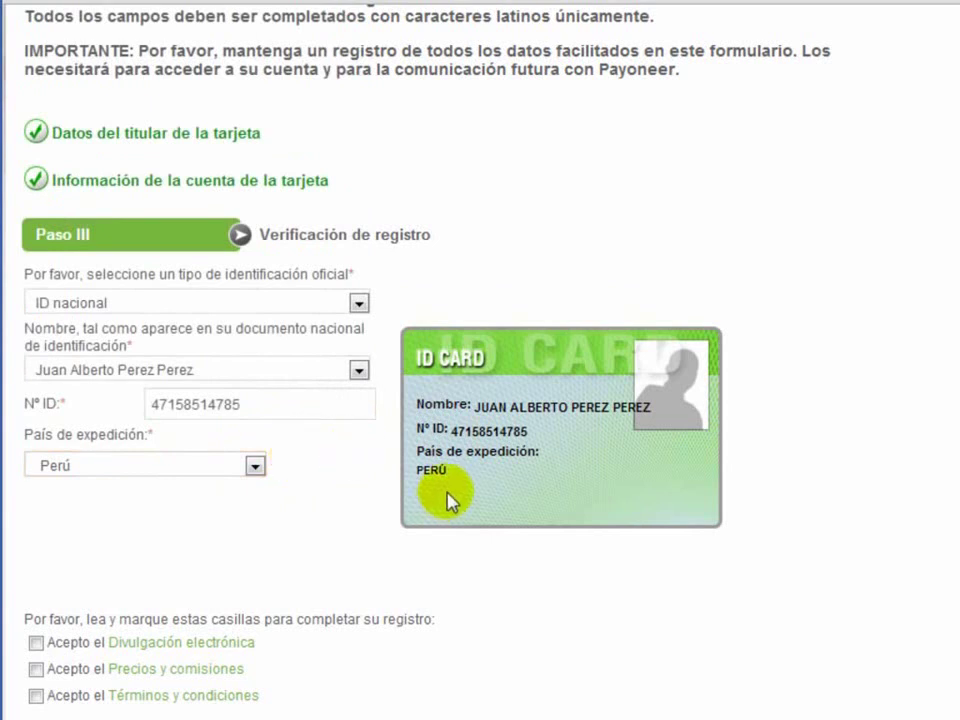
scroll(480, 360, down, 3)
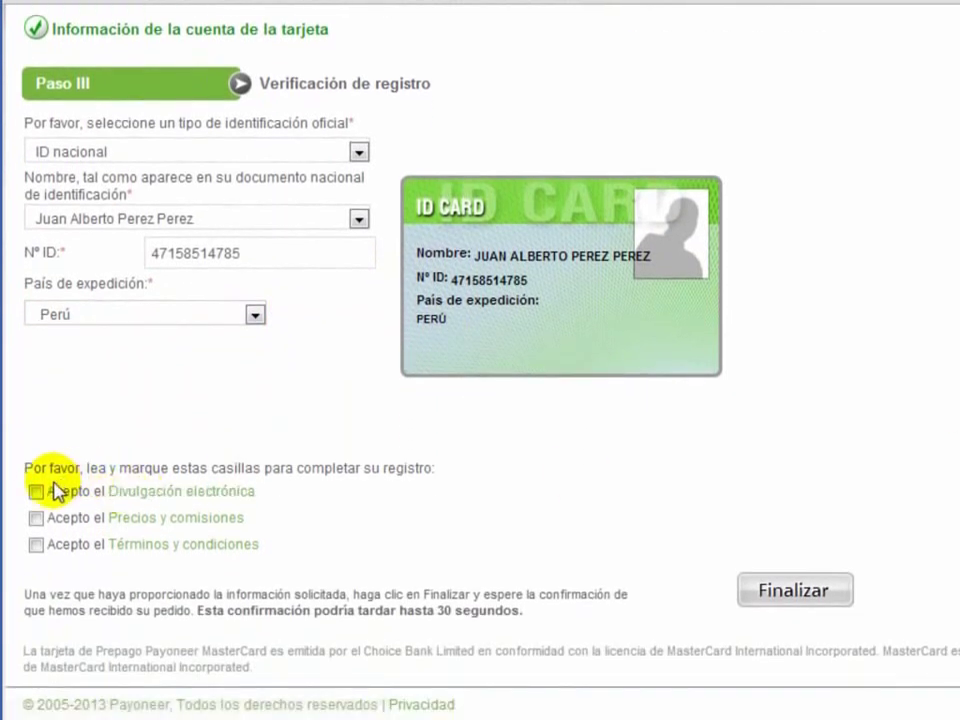
Step: Accept electronic disclosure, pricing and fees, and terms and conditions, then submit with Finalizar
click(36, 492)
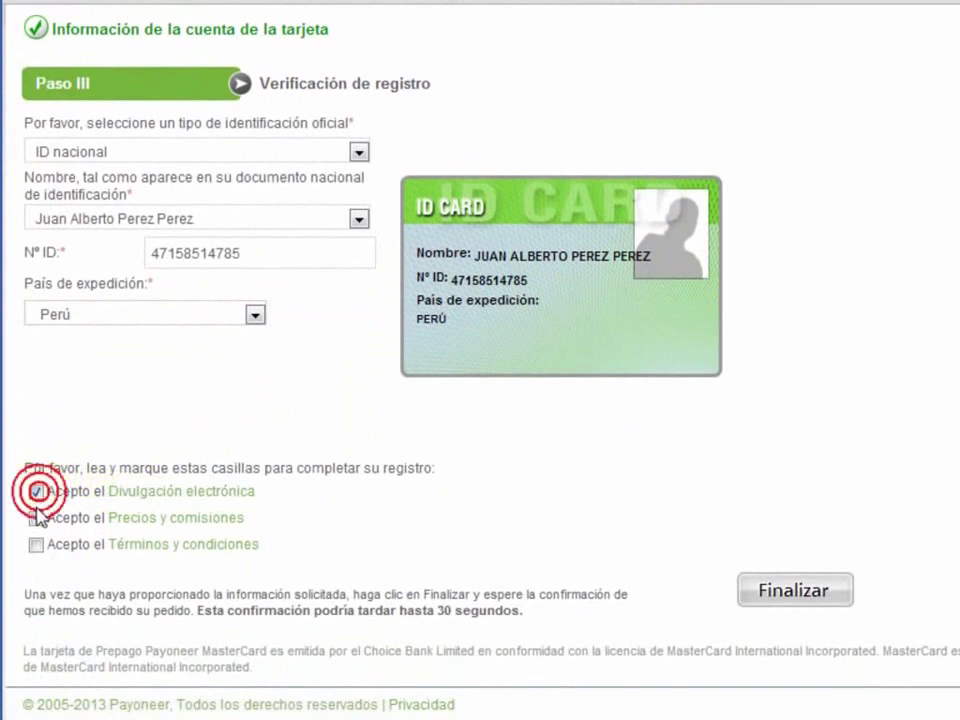
click(37, 518)
click(36, 546)
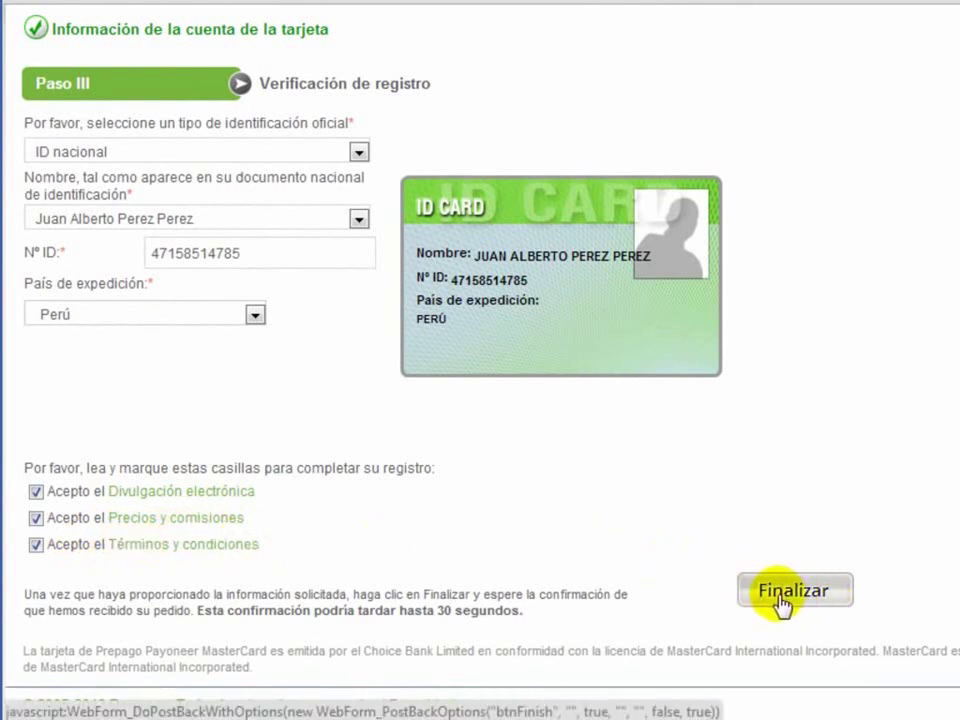
click(781, 600)
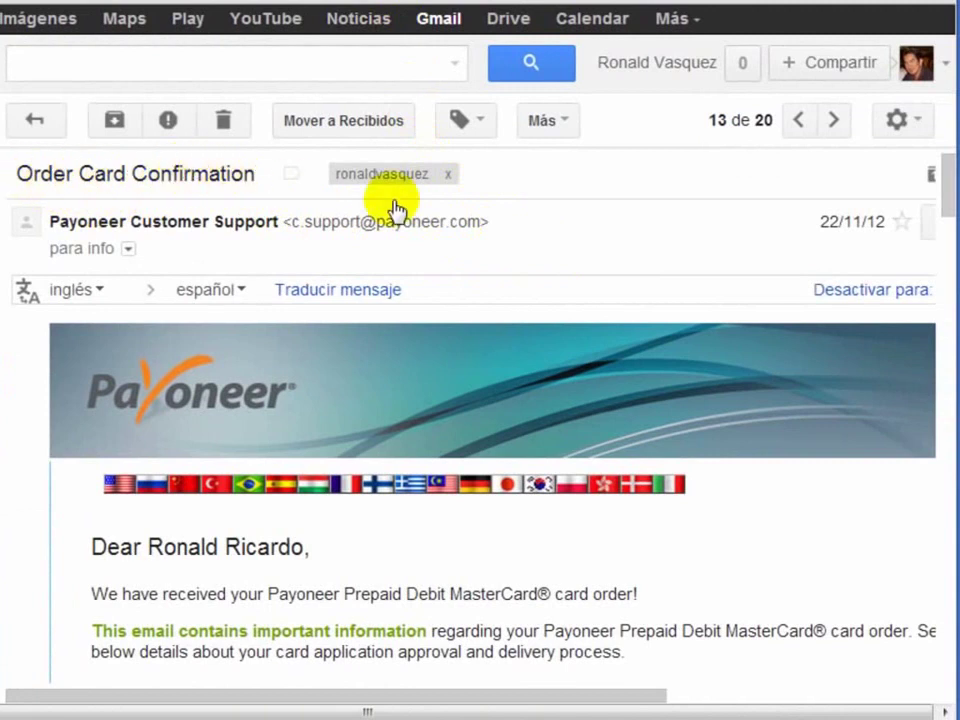
Step: Scroll the Order Card Confirmation e-mail down to the Accessing your account section
drag(949, 182, 950, 312)
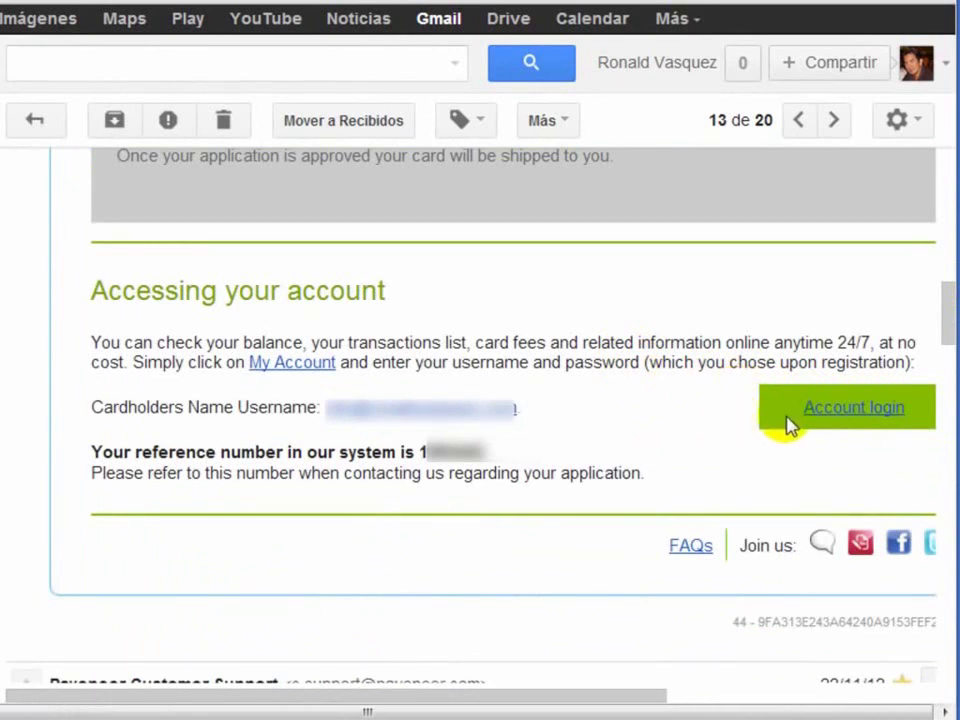
Step: Log in to the Payoneer account with the username and password to reach Payments History
click(853, 410)
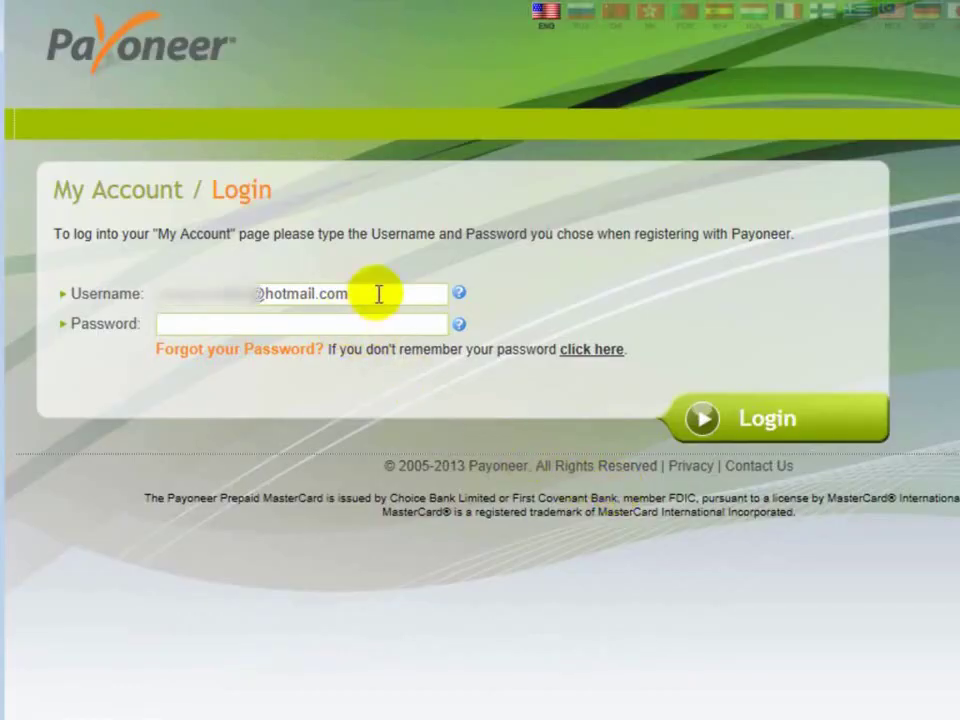
drag(371, 291, 154, 272)
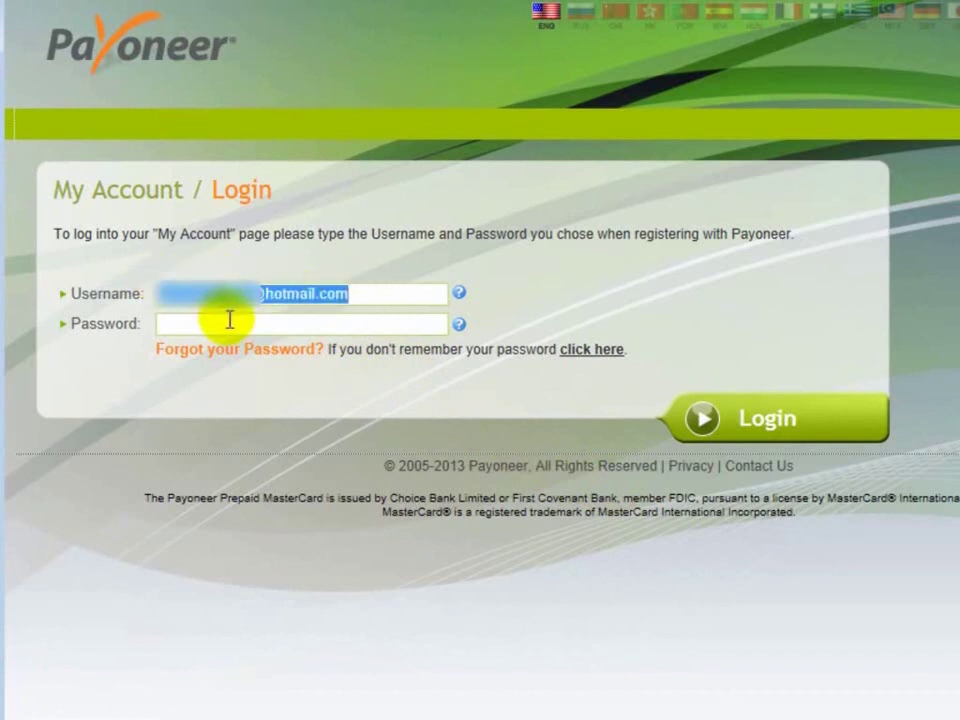
click(230, 319)
text(•••••••••••)
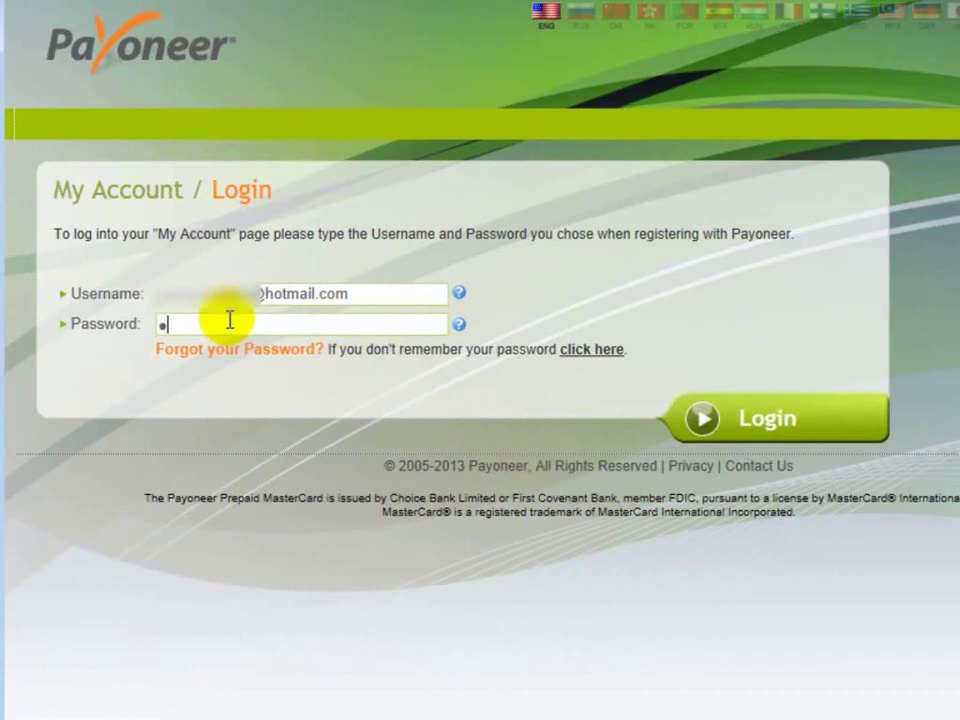
click(810, 424)
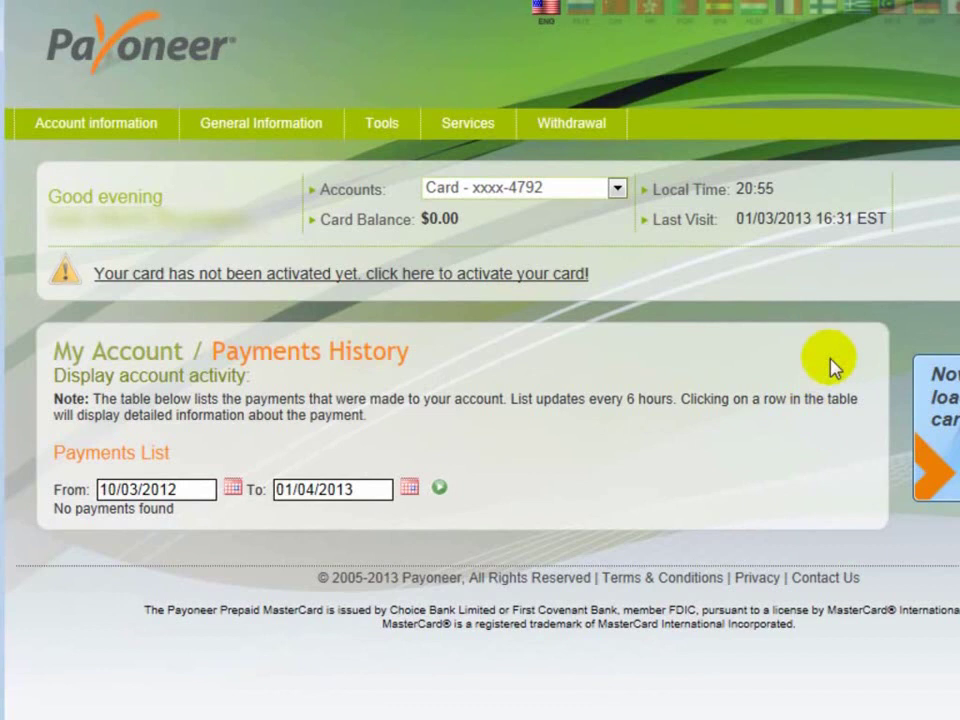
Step: Switch to the Payoneer welcome e-mail in Gmail and mark the ACCOUNT and Routing Number labels
key(alt+Tab)
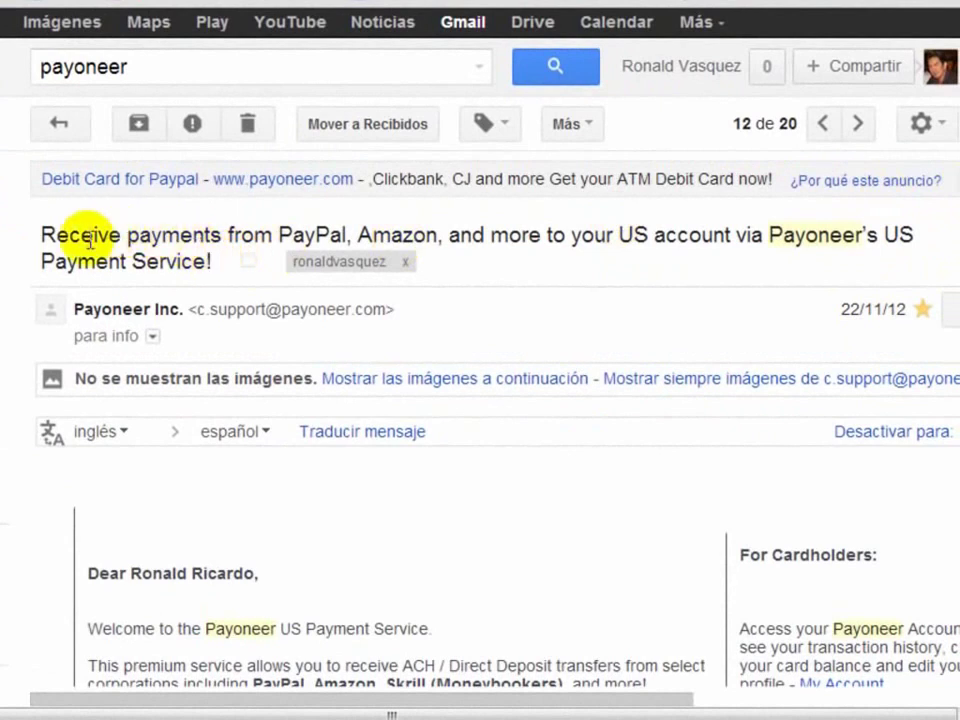
scroll(952, 205, down, 1)
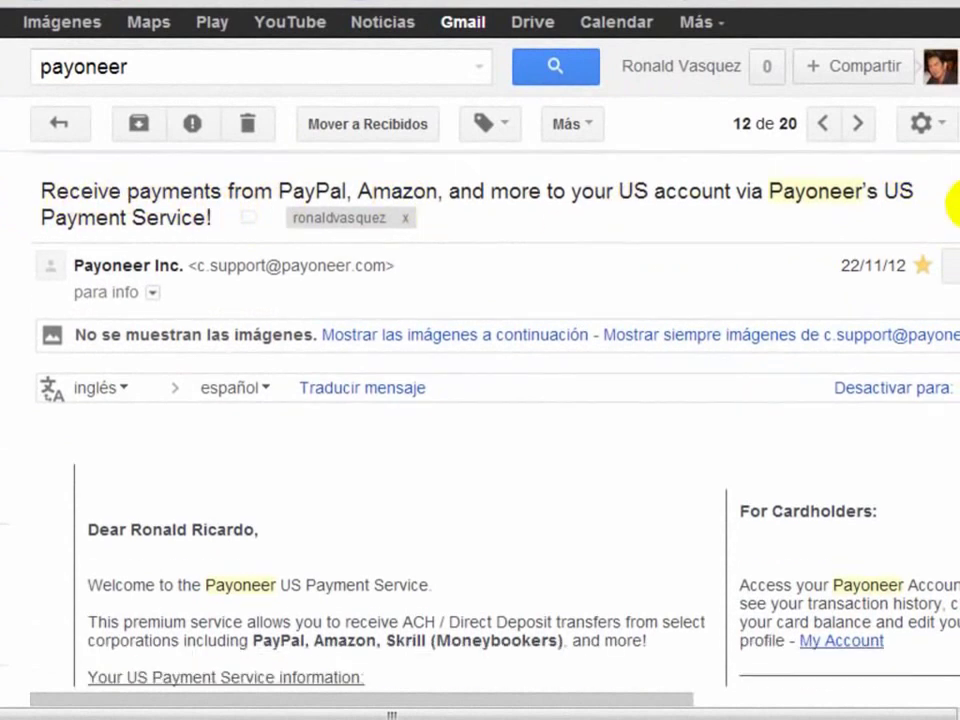
scroll(952, 205, down, 5)
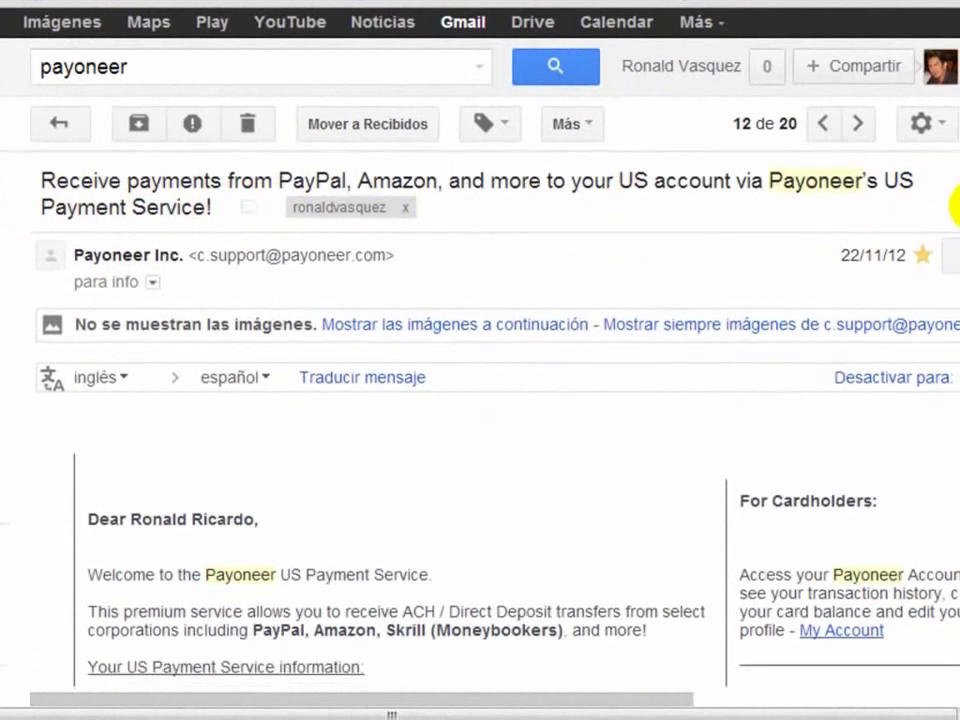
scroll(936, 289, down, 3)
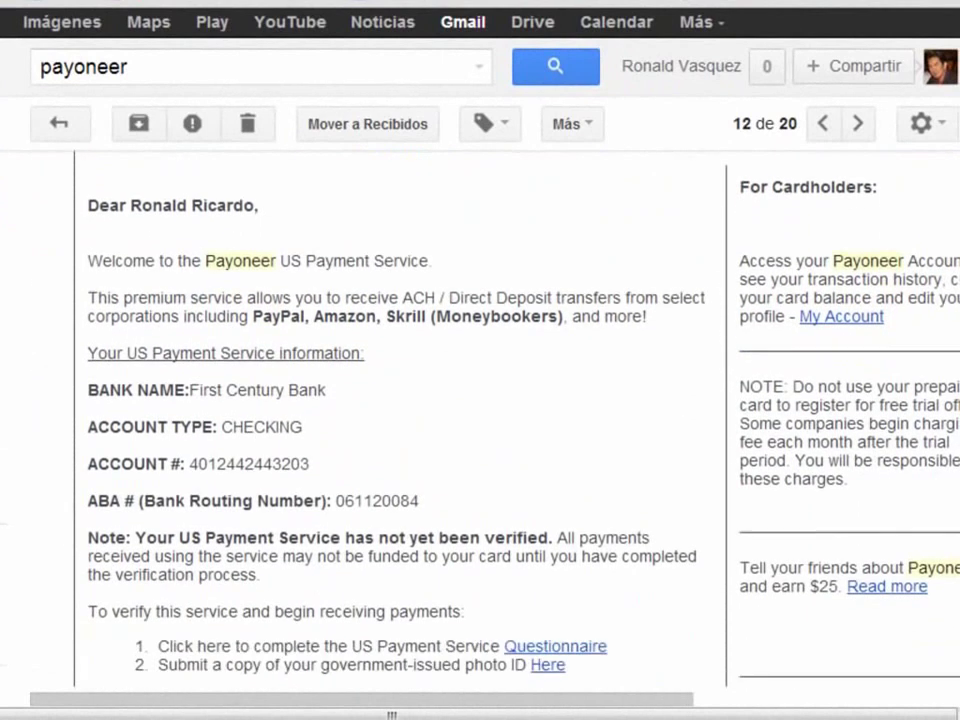
drag(170, 447, 87, 447)
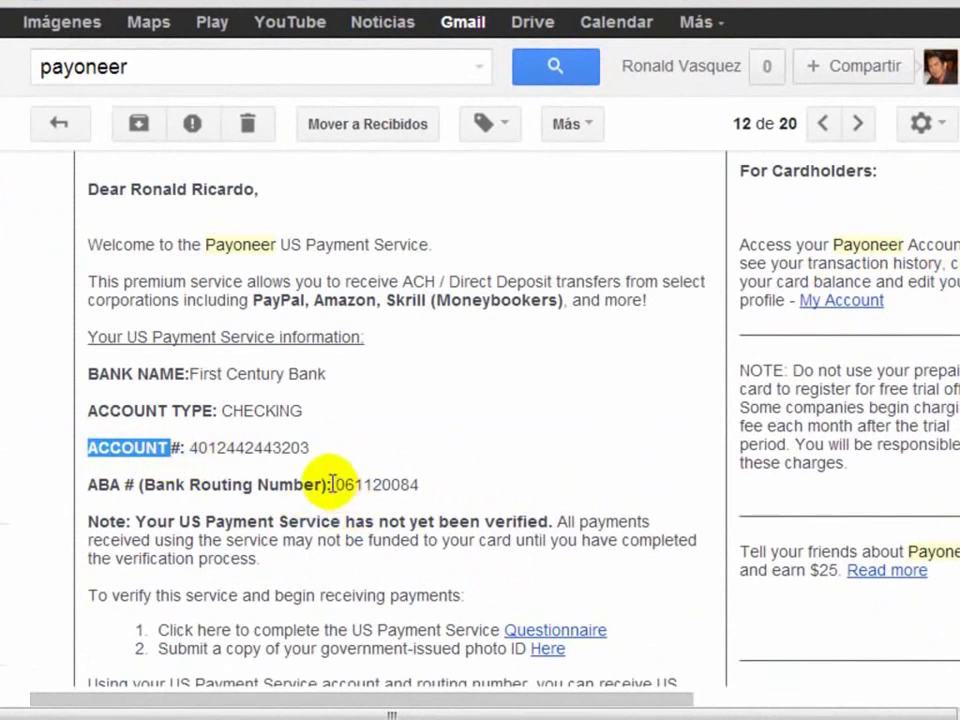
drag(322, 484, 193, 482)
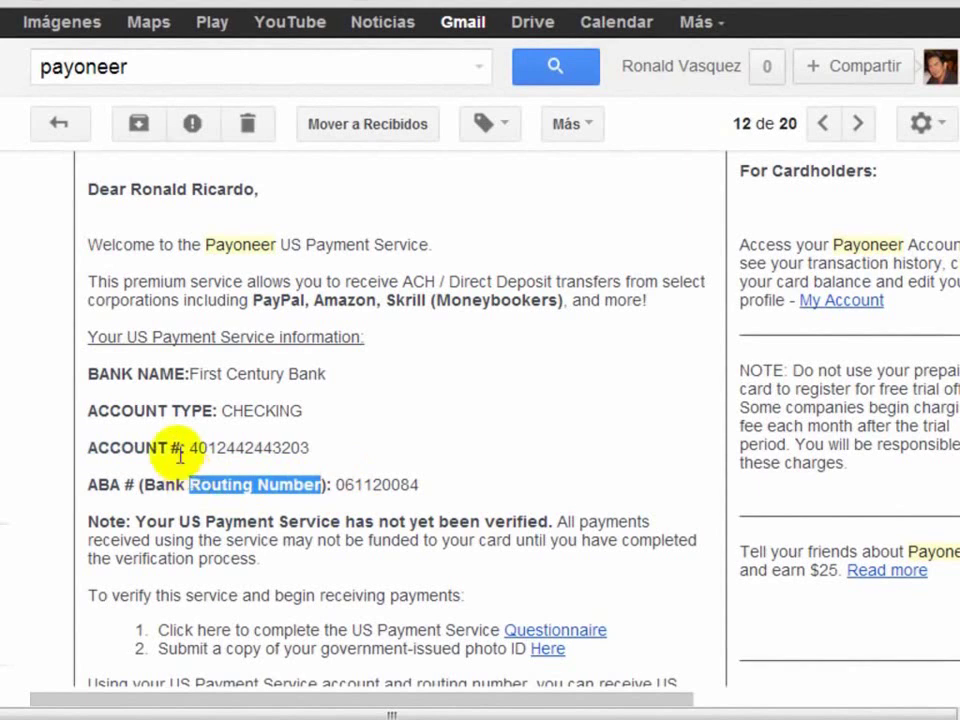
Step: Highlight First Century Bank, the account number and routing number, ending with both number lines selected
click(181, 372)
drag(181, 372, 86, 376)
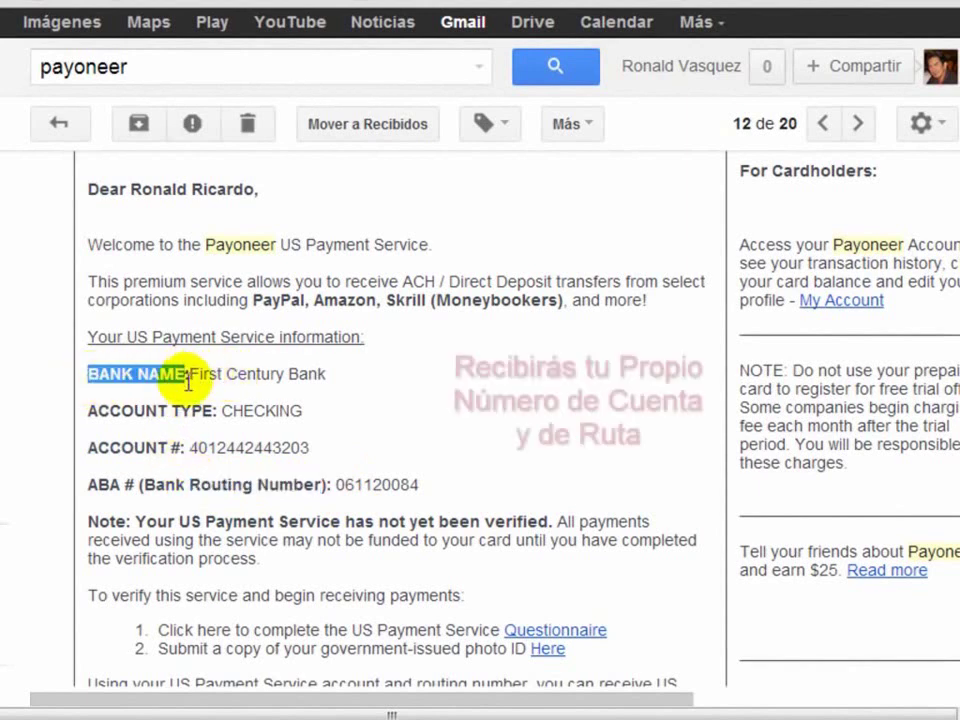
drag(341, 372, 200, 381)
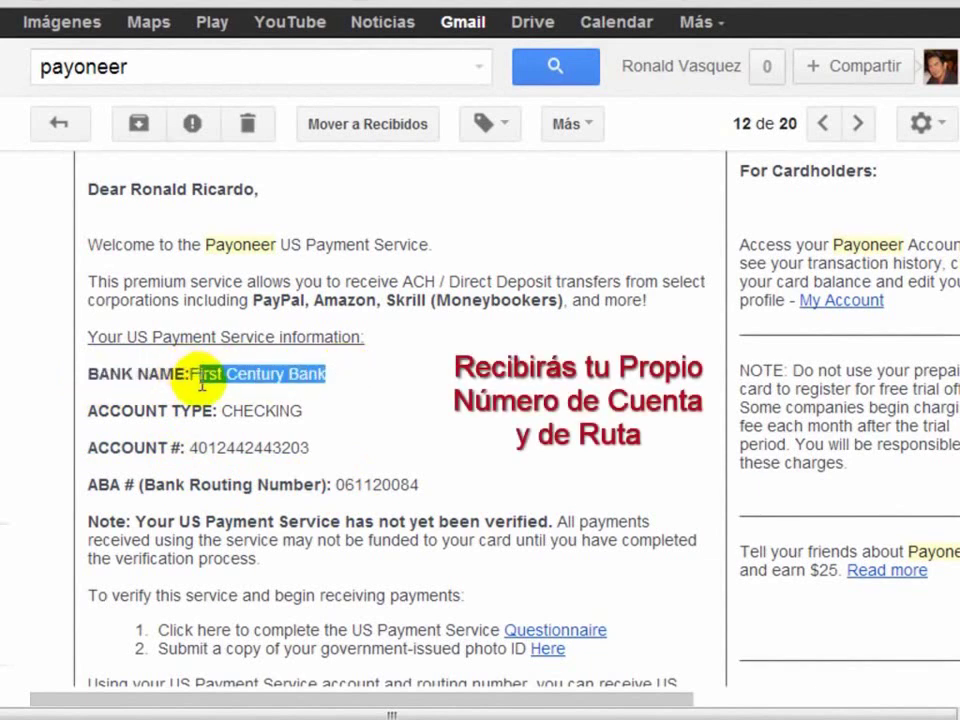
drag(332, 447, 189, 448)
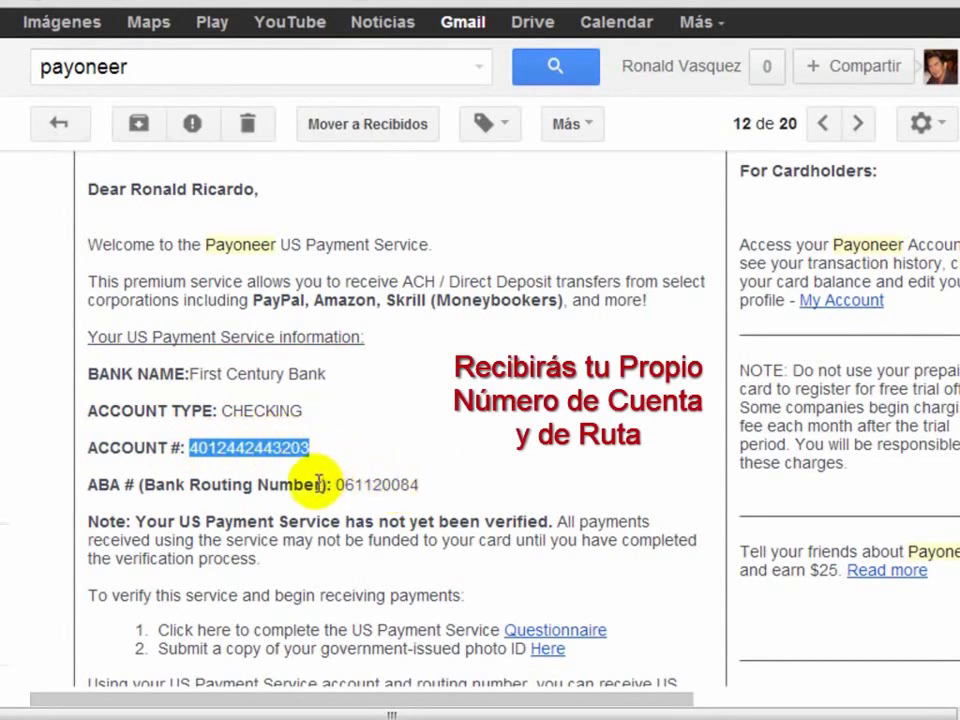
triple_click(429, 484)
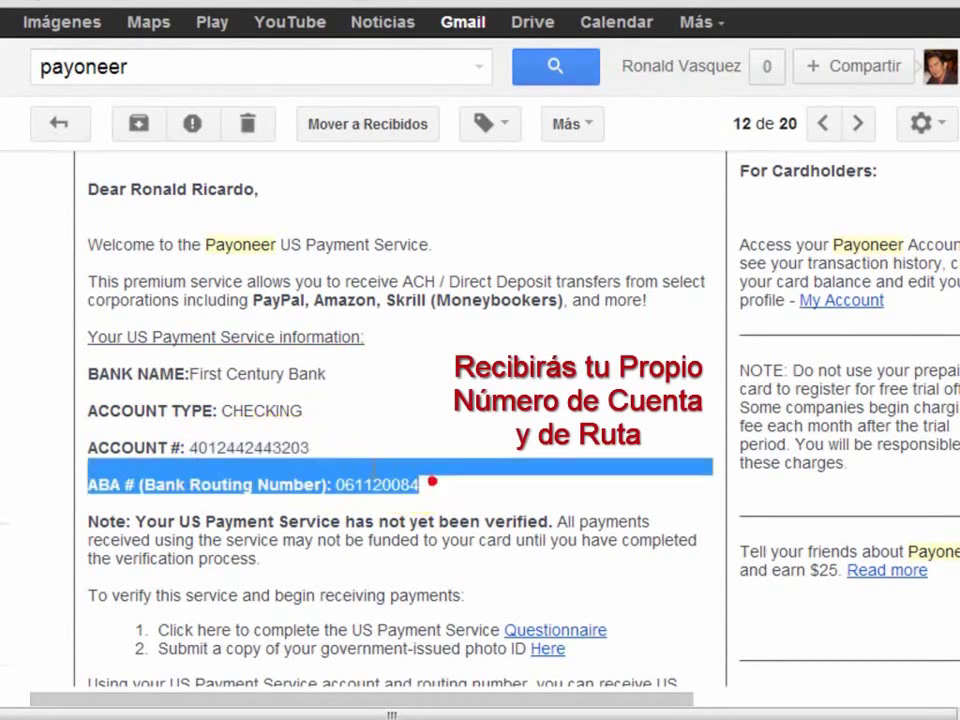
click(336, 476)
triple_click(371, 480)
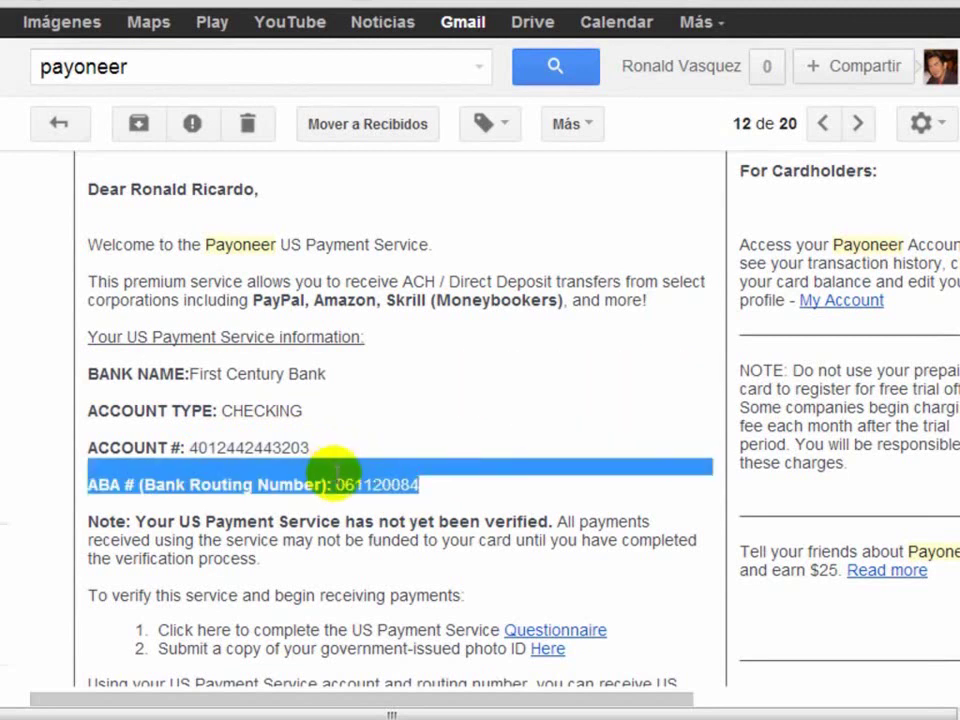
double_click(338, 482)
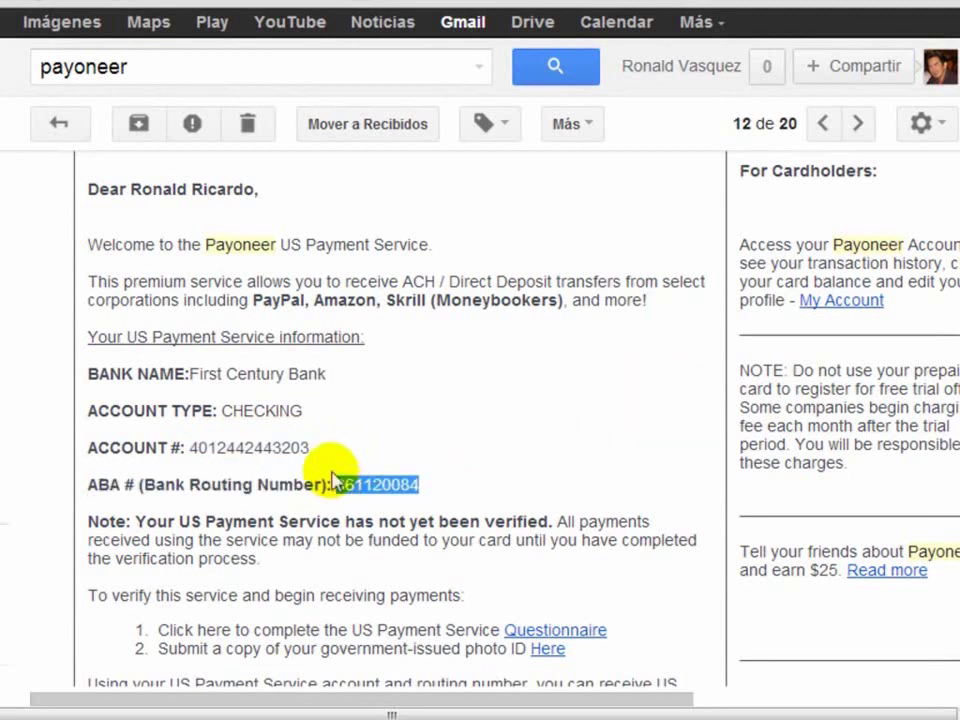
drag(452, 480, 95, 432)
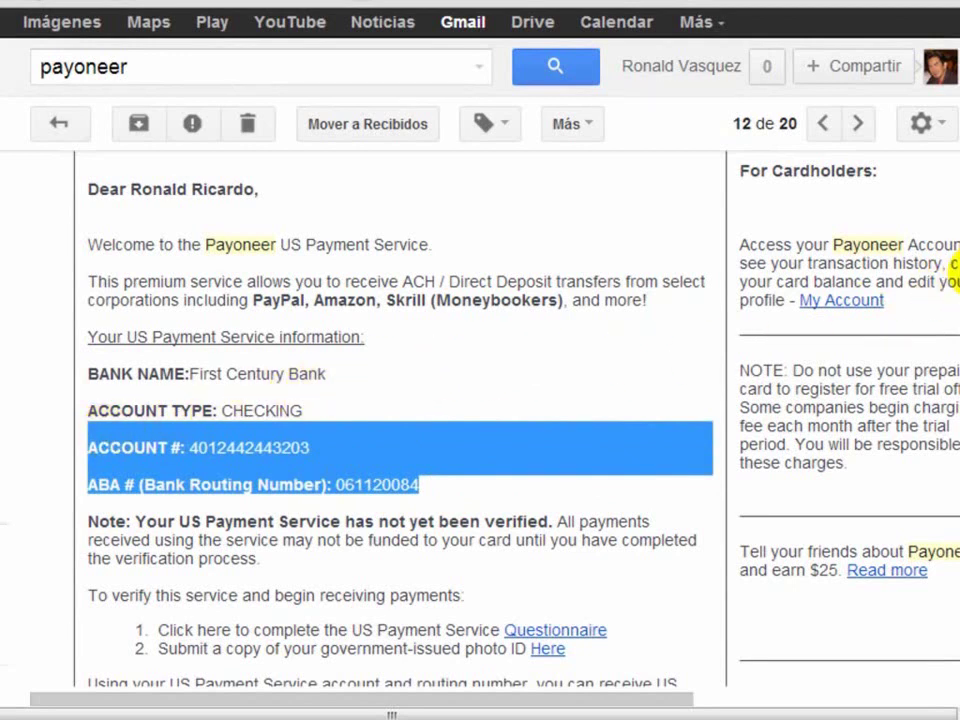
Step: Open the US Payment Service questionnaire and choose Freelance services as the business category
scroll(955, 263, down, 3)
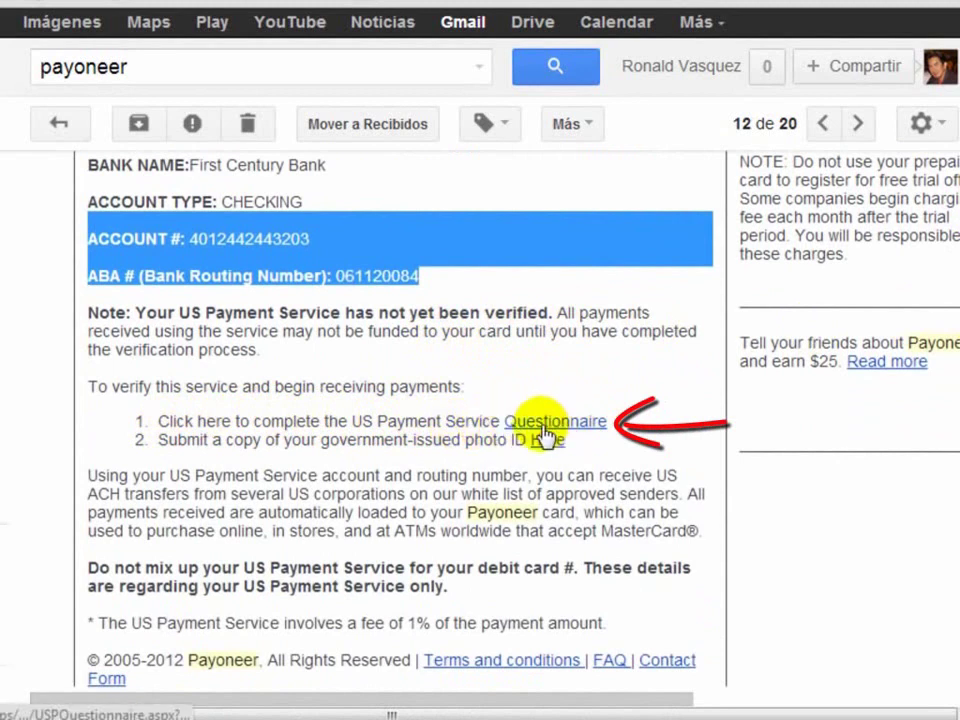
click(556, 427)
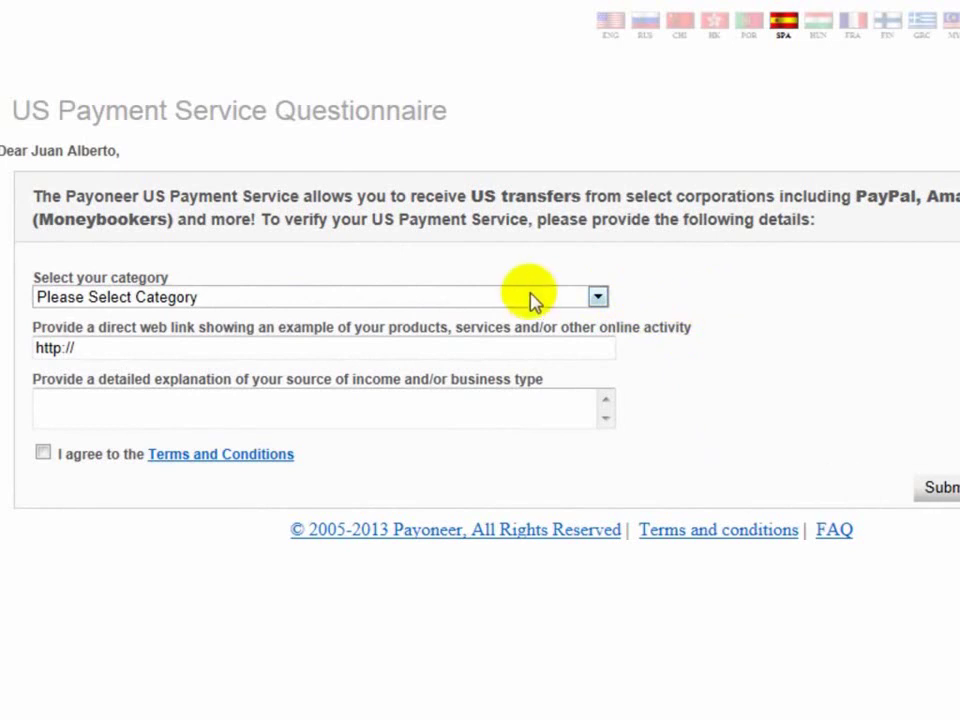
click(245, 305)
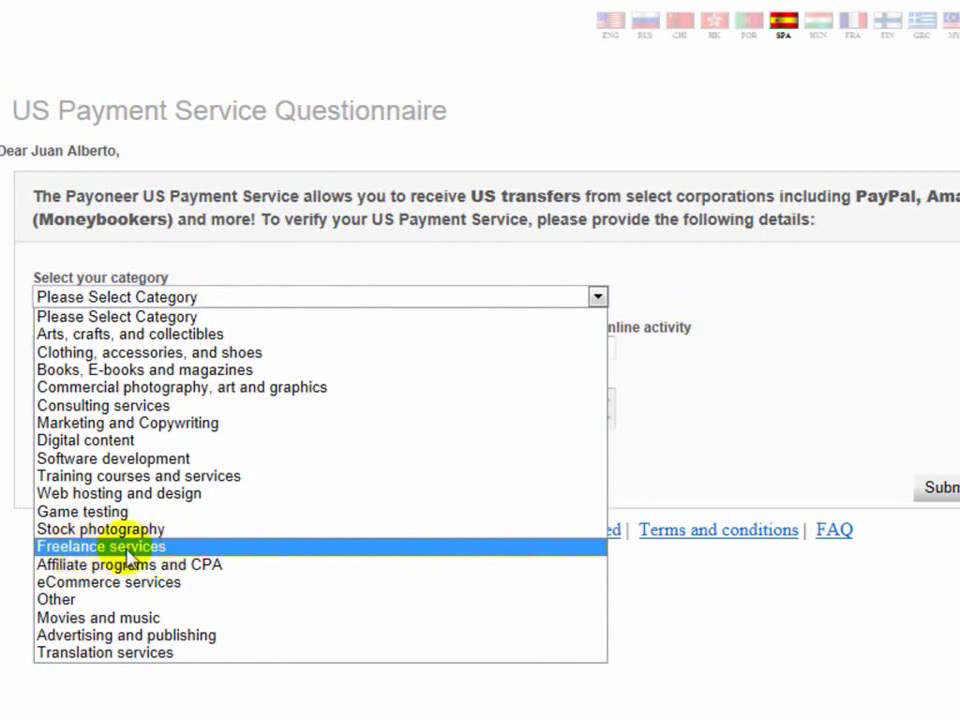
click(126, 552)
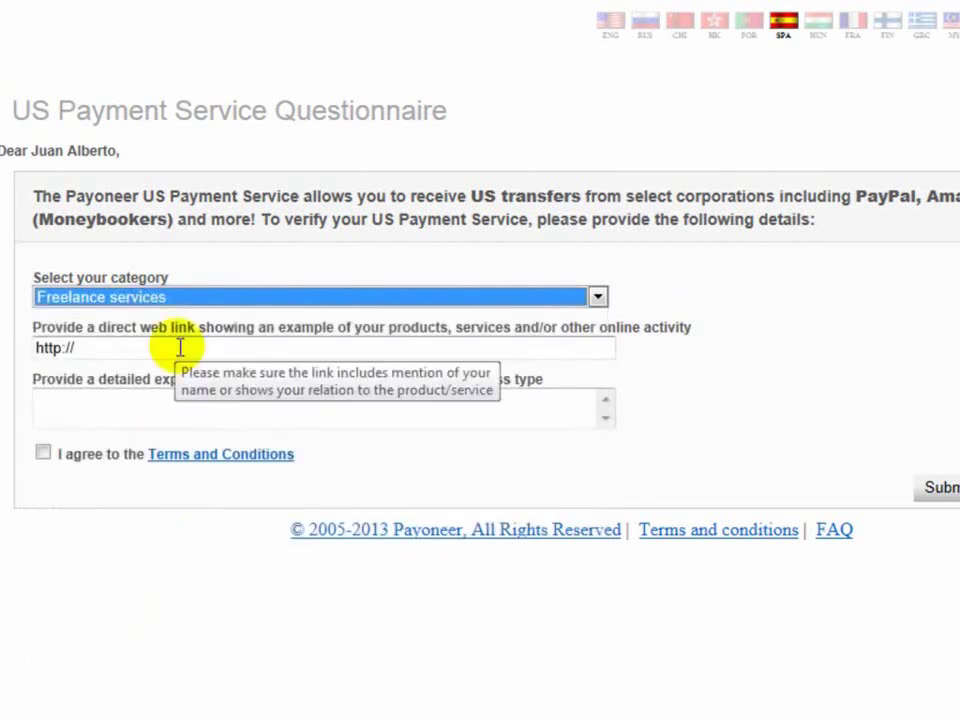
Step: Enter a link to your work, fill the income source explanation, and agree to the Terms and Conditions
click(252, 347)
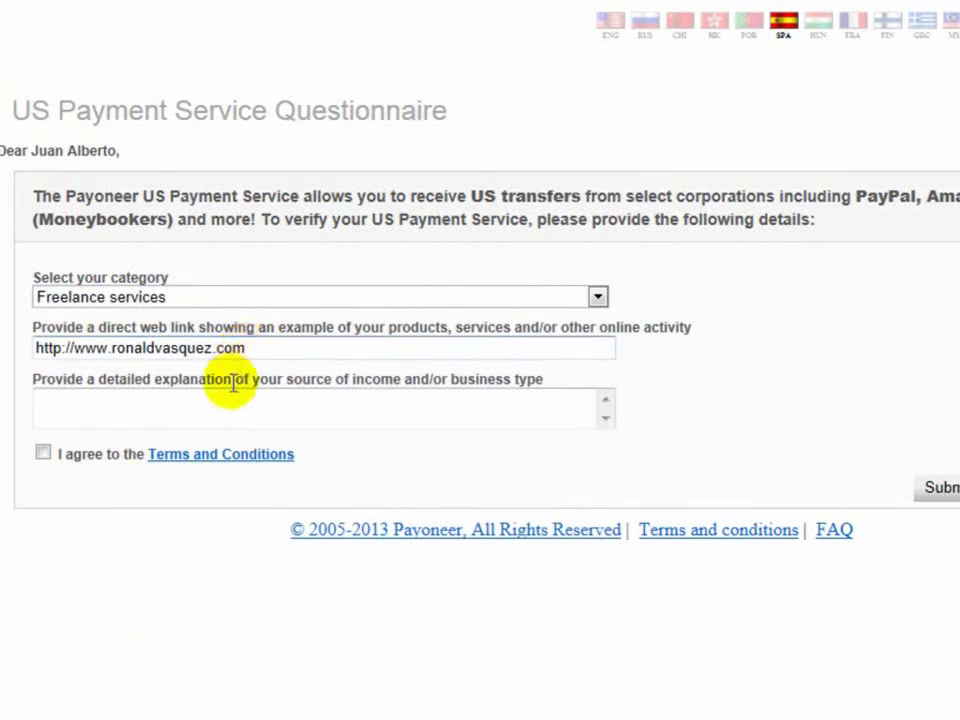
click(186, 400)
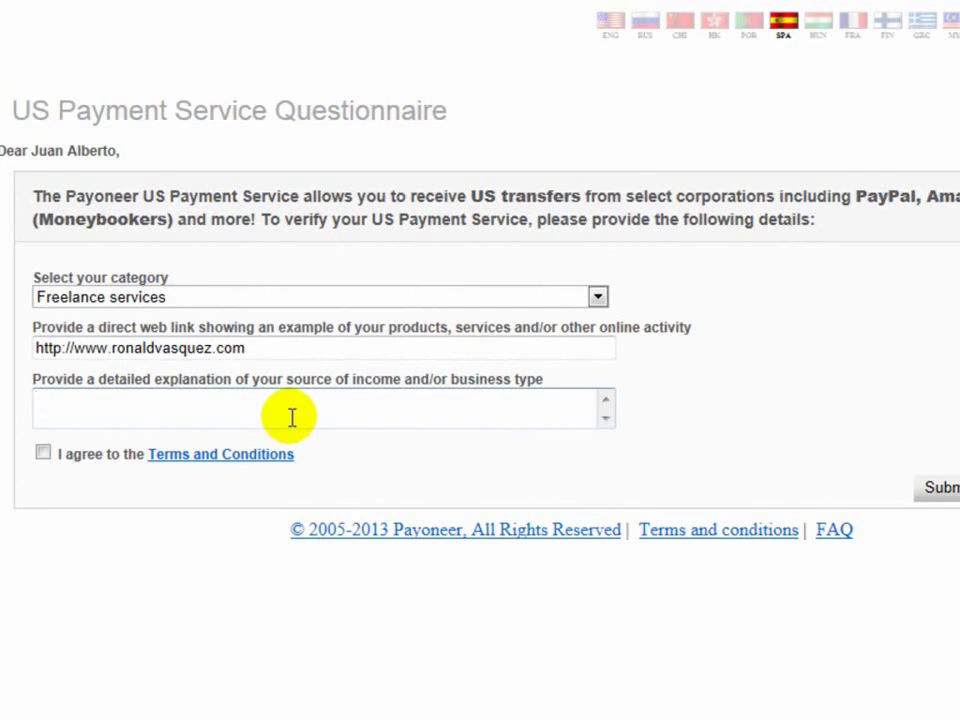
click(189, 411)
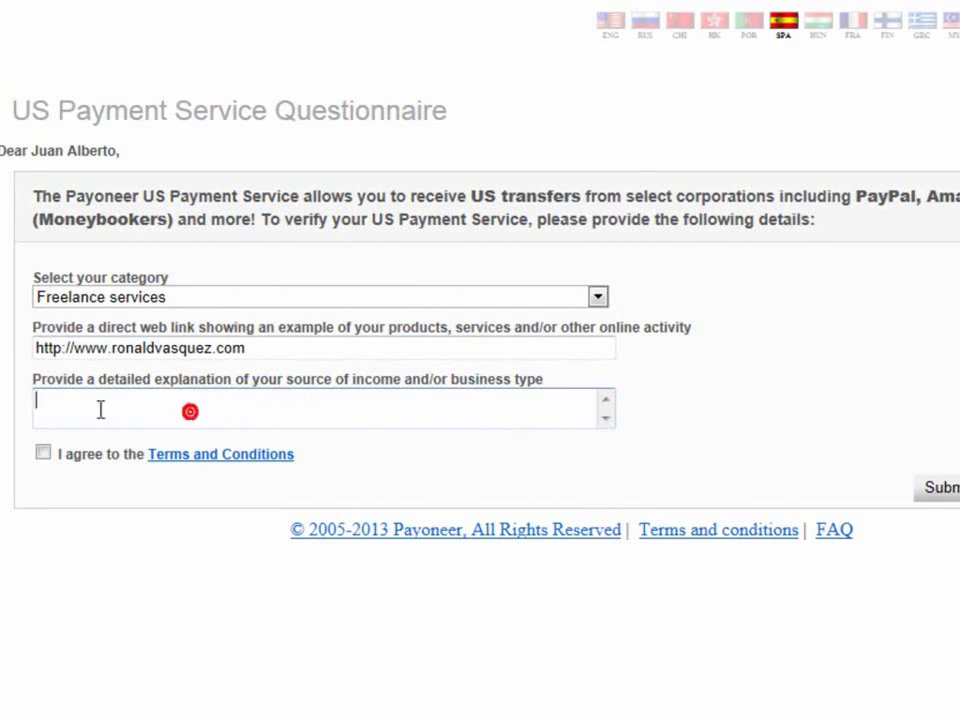
click(43, 453)
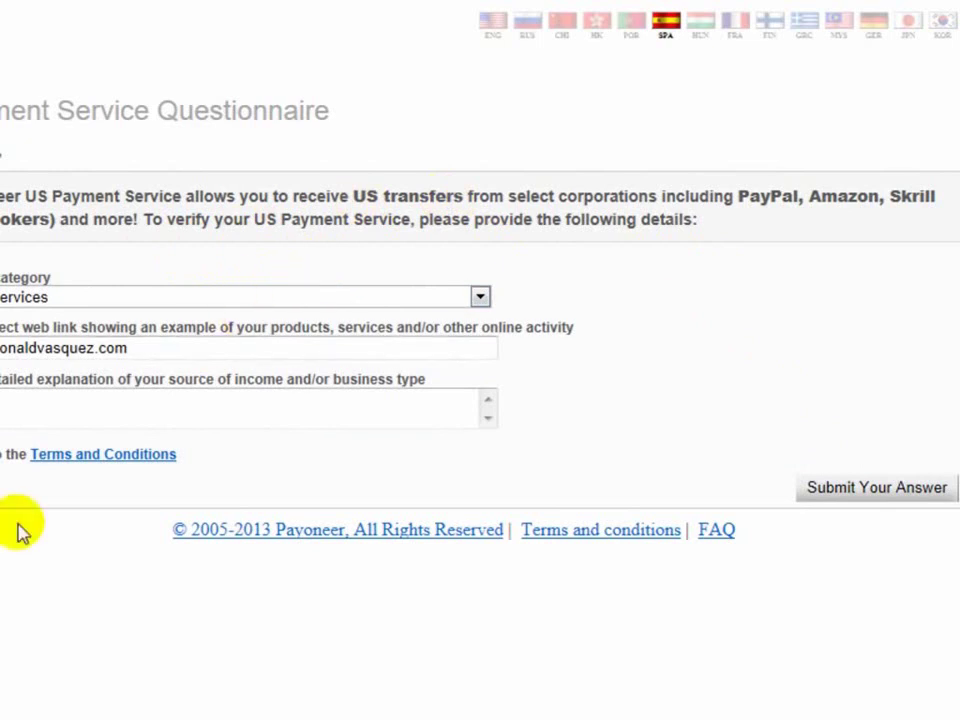
Step: Back in the Payoneer email, highlight the photo ID step and follow its 'Here' link
key(ctrl+w)
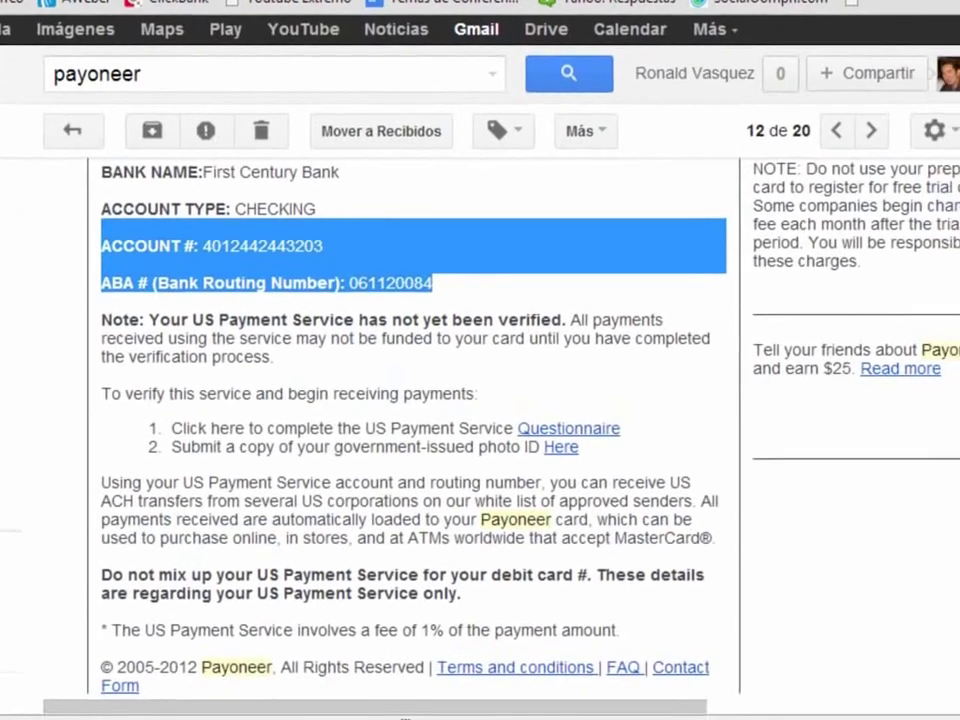
click(473, 387)
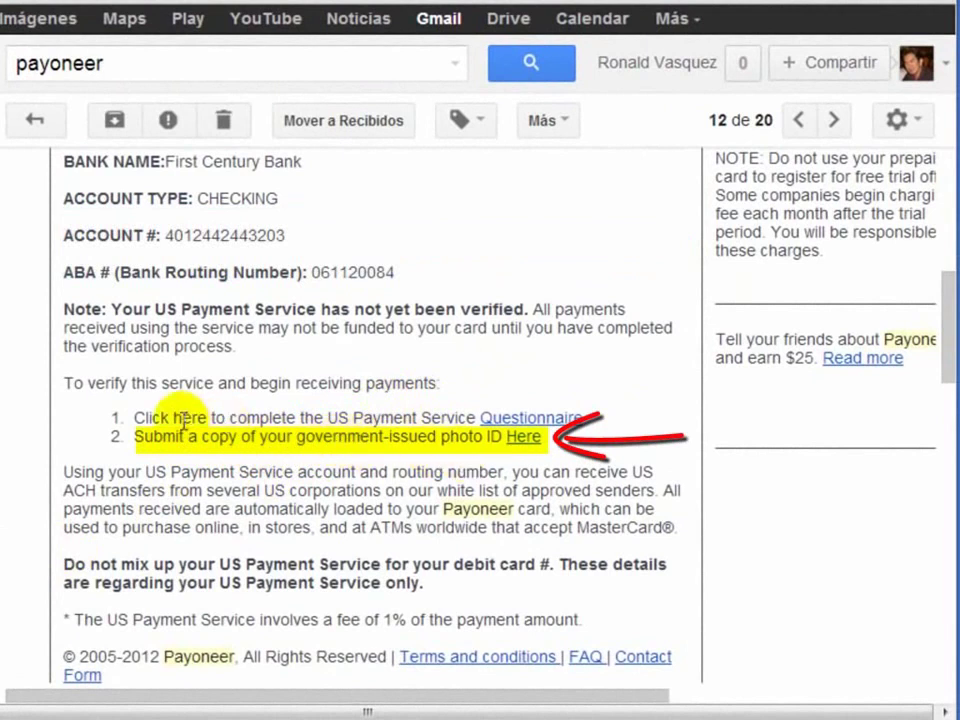
drag(135, 440, 574, 435)
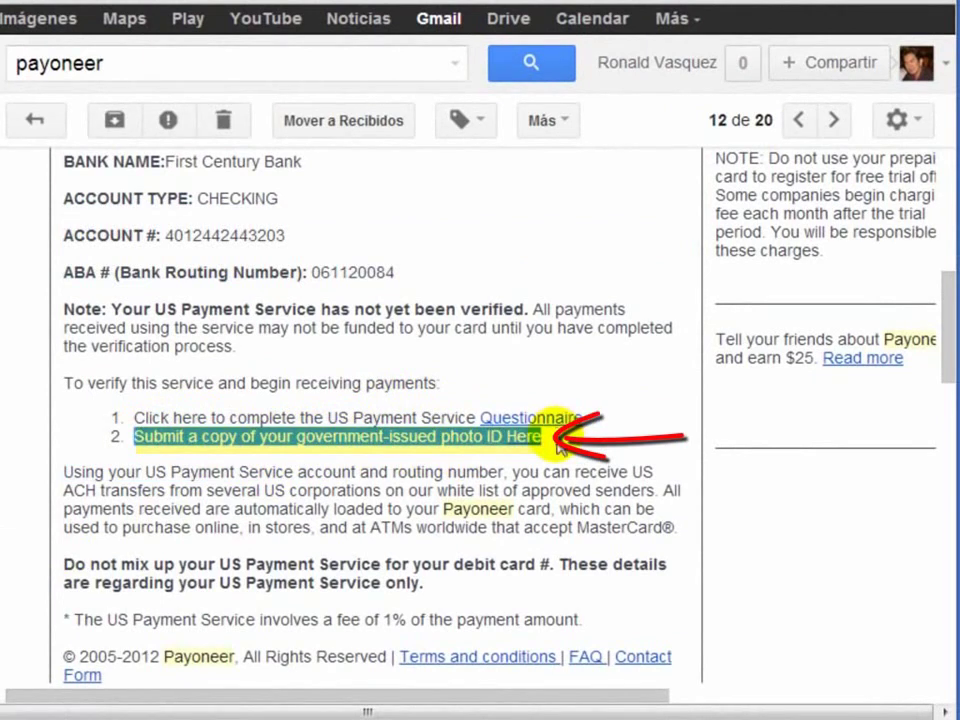
click(555, 445)
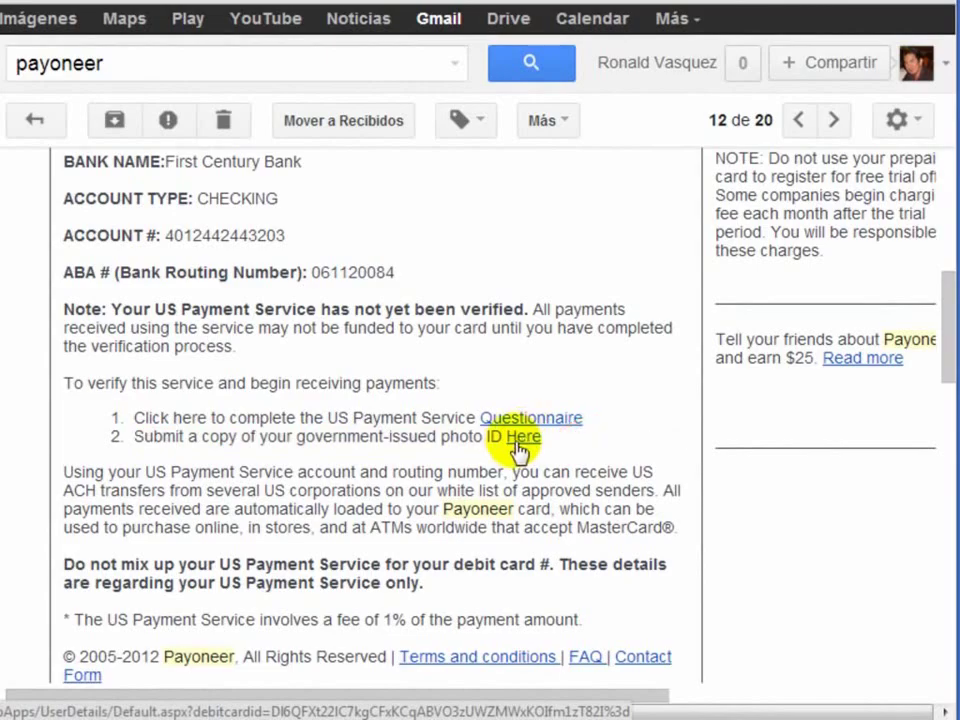
click(526, 447)
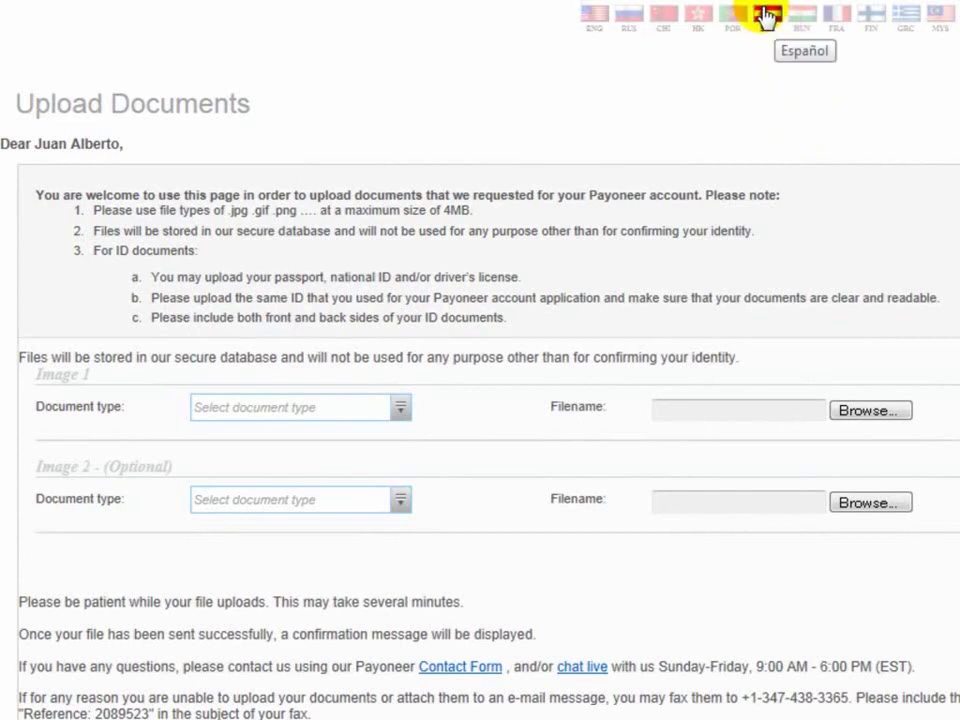
Step: Switch the upload page to Spanish and set the first document type to Identidad nacional
click(766, 15)
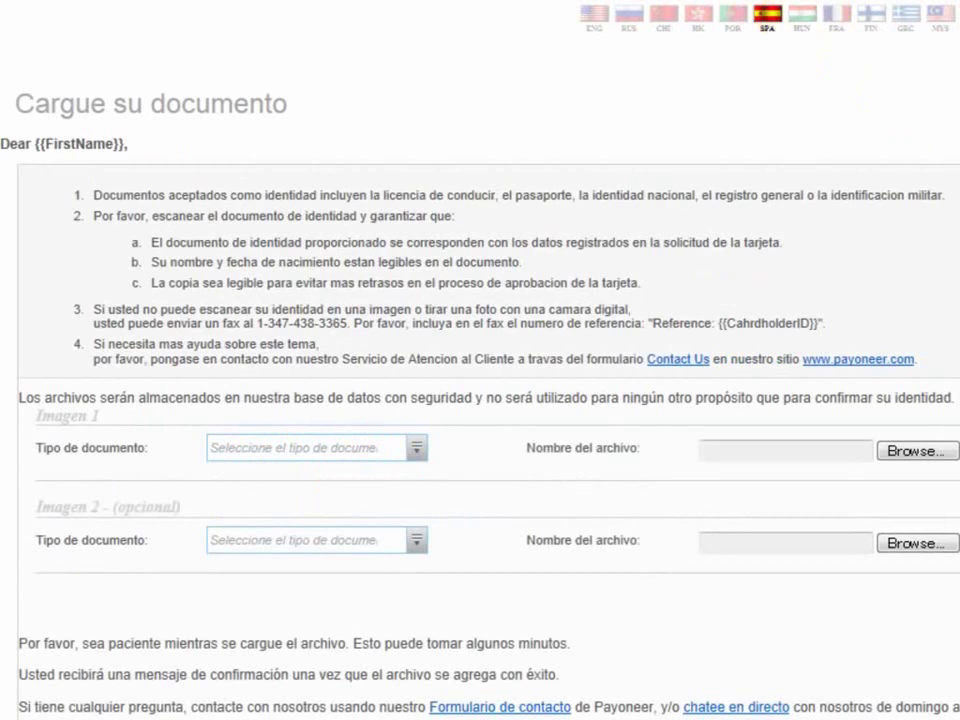
scroll(480, 400, down, 2)
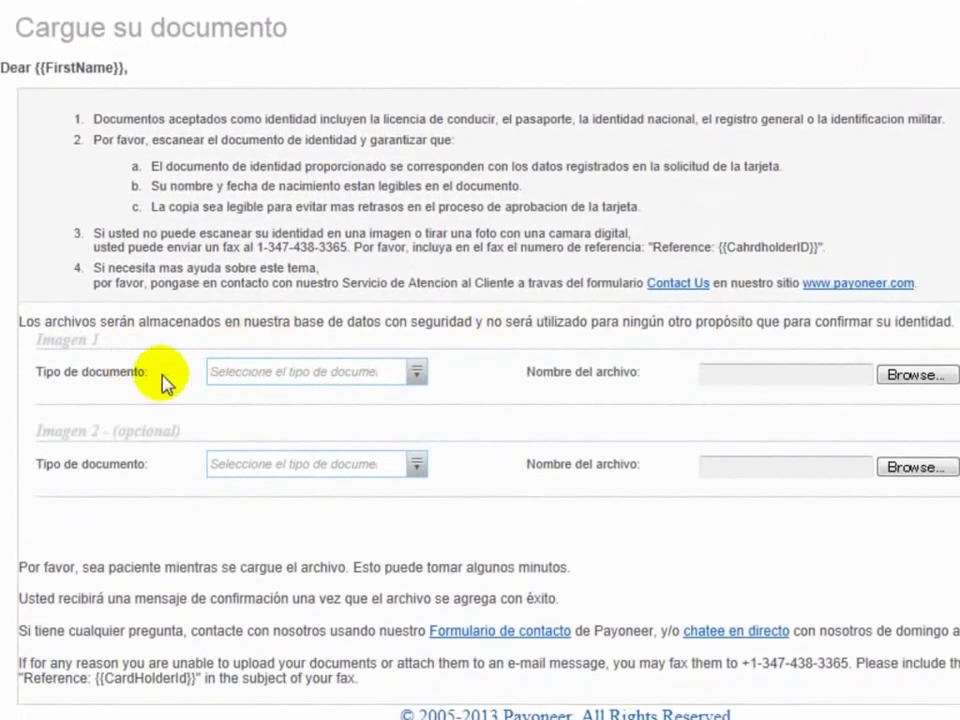
click(318, 373)
click(417, 372)
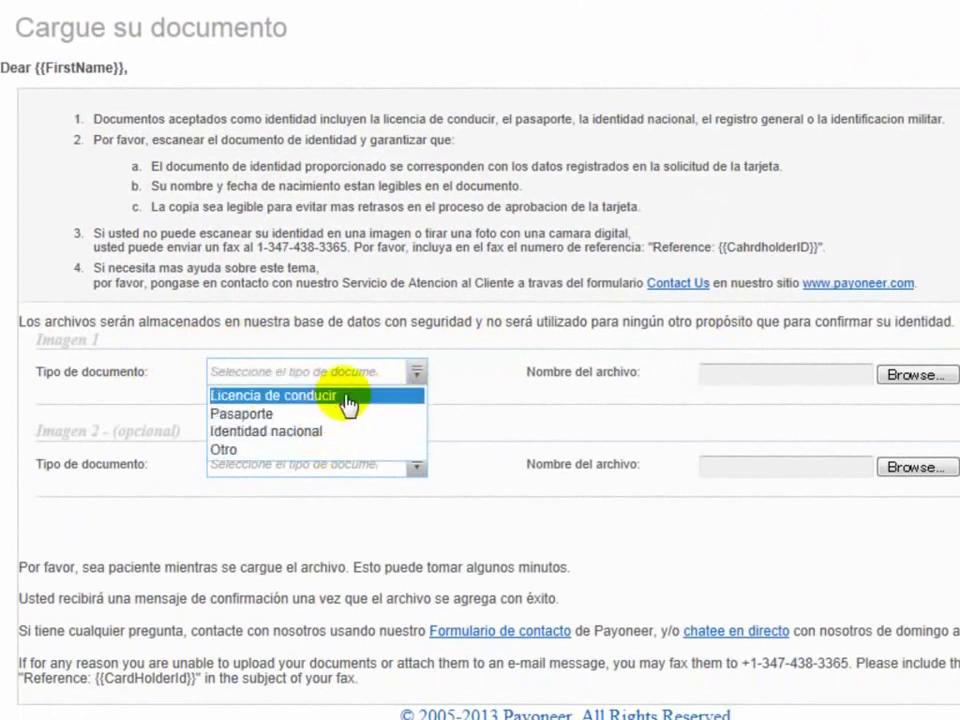
click(268, 435)
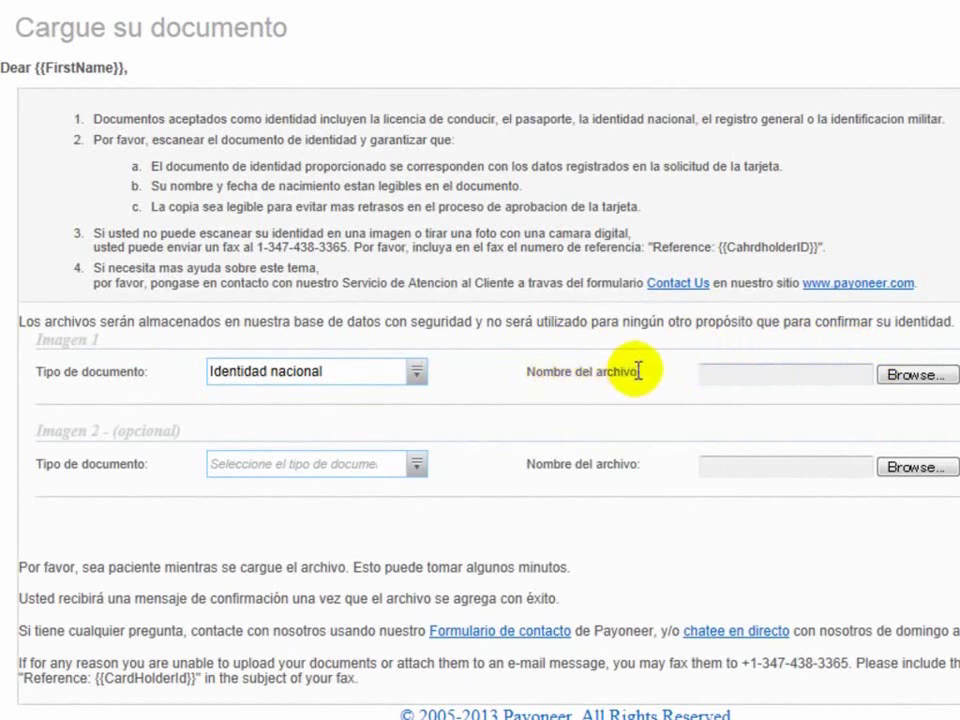
Step: Set the second document type to Identidad nacional without attaching files, submit, and return to Gmail
click(917, 376)
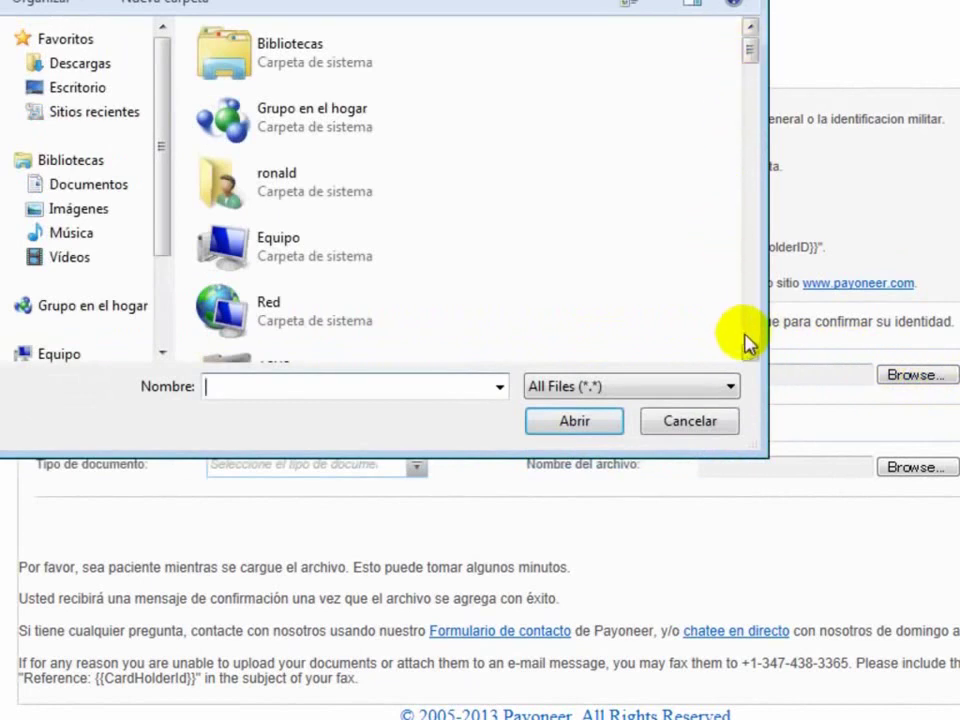
click(710, 422)
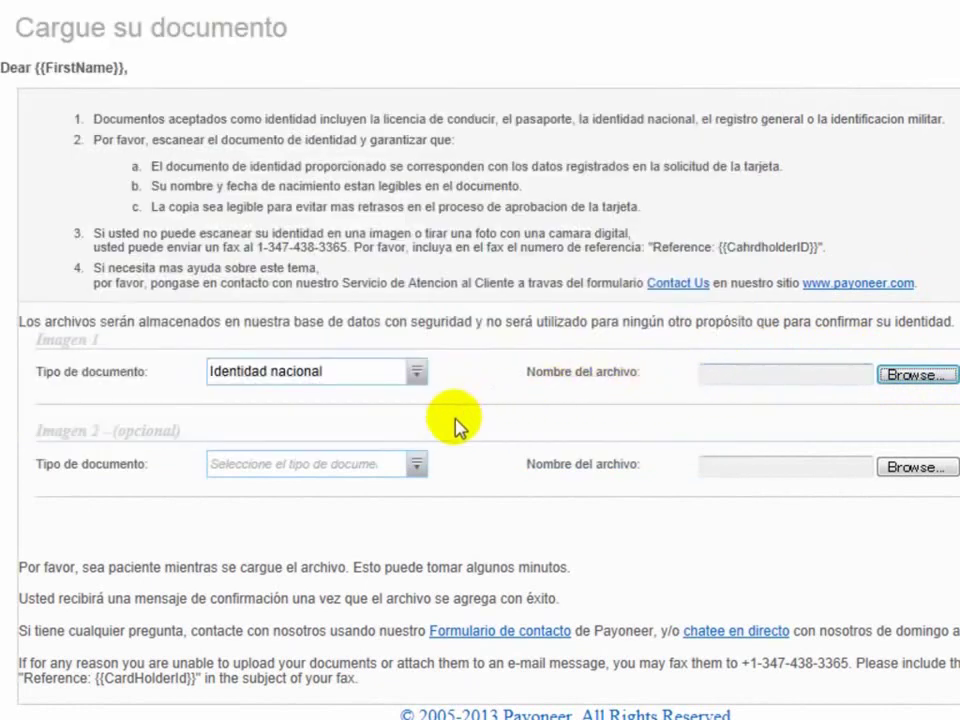
click(417, 464)
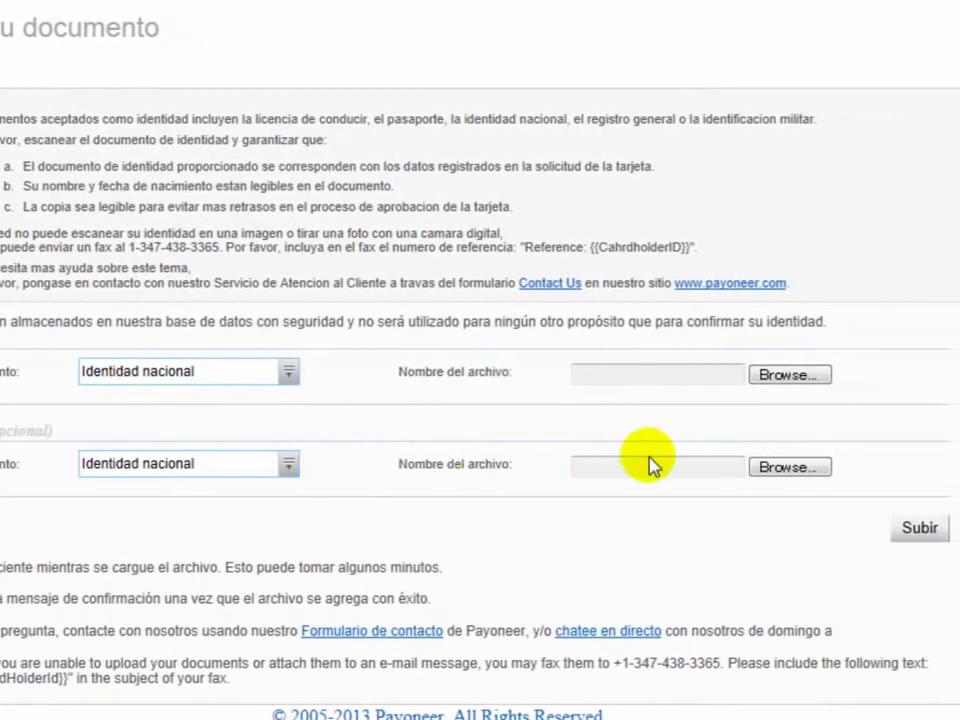
click(922, 529)
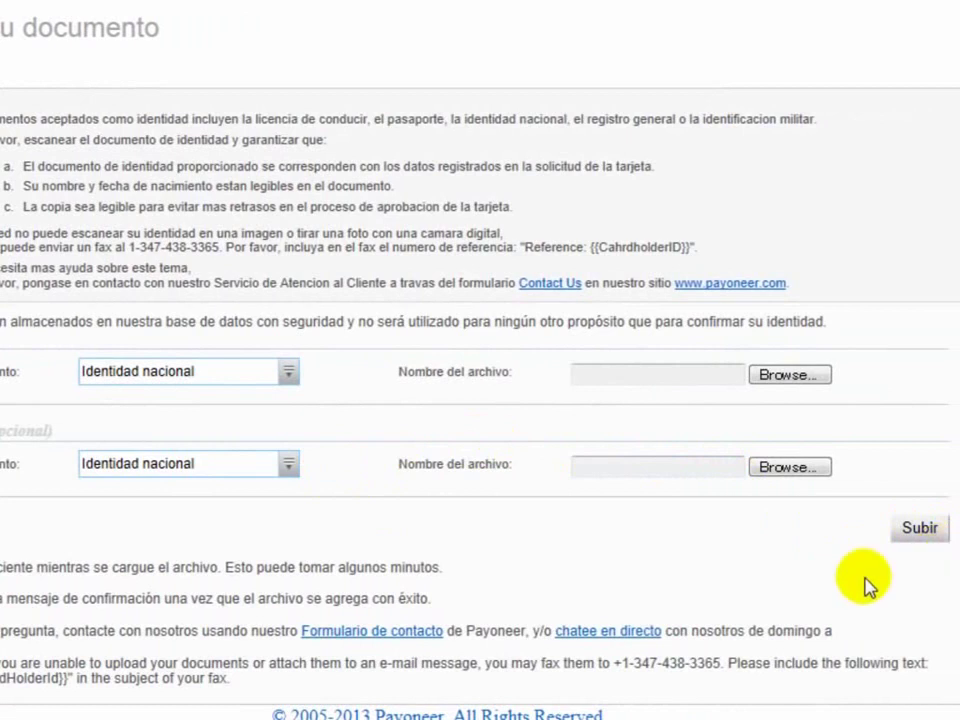
key(alt+Tab)
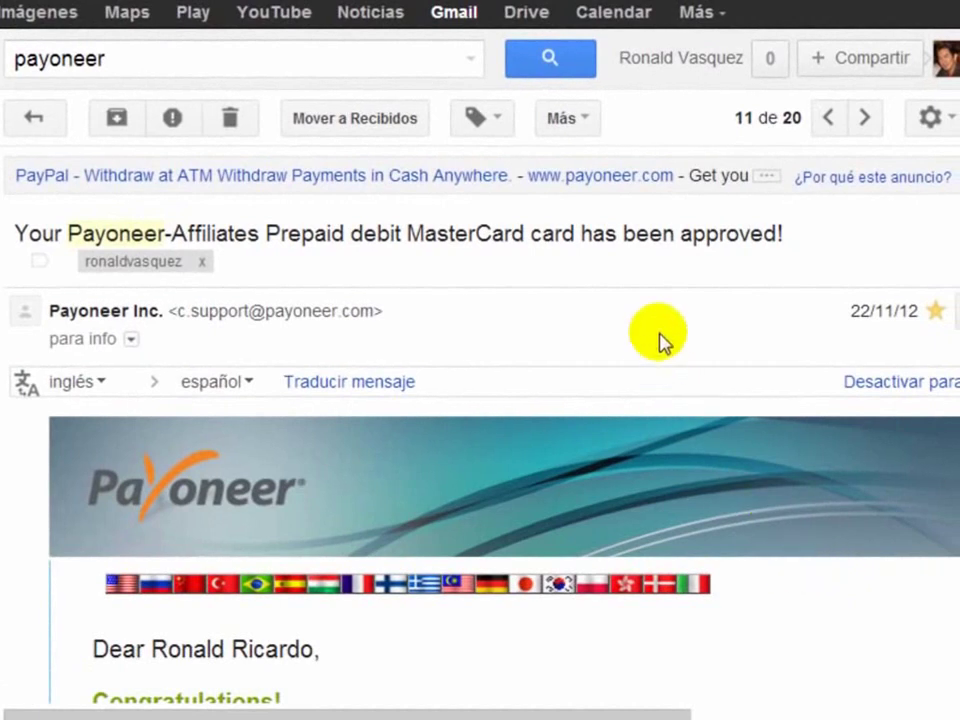
Step: Read the card-approval email, highlighting its subject line, approval sentence and delivery dates
drag(786, 234, 18, 226)
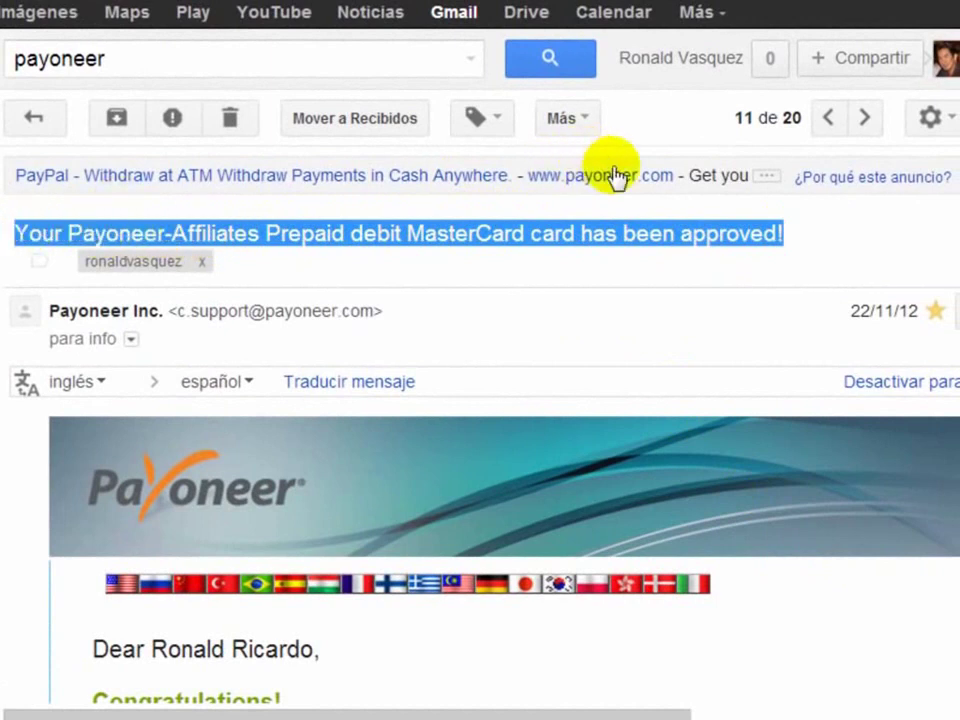
click(808, 236)
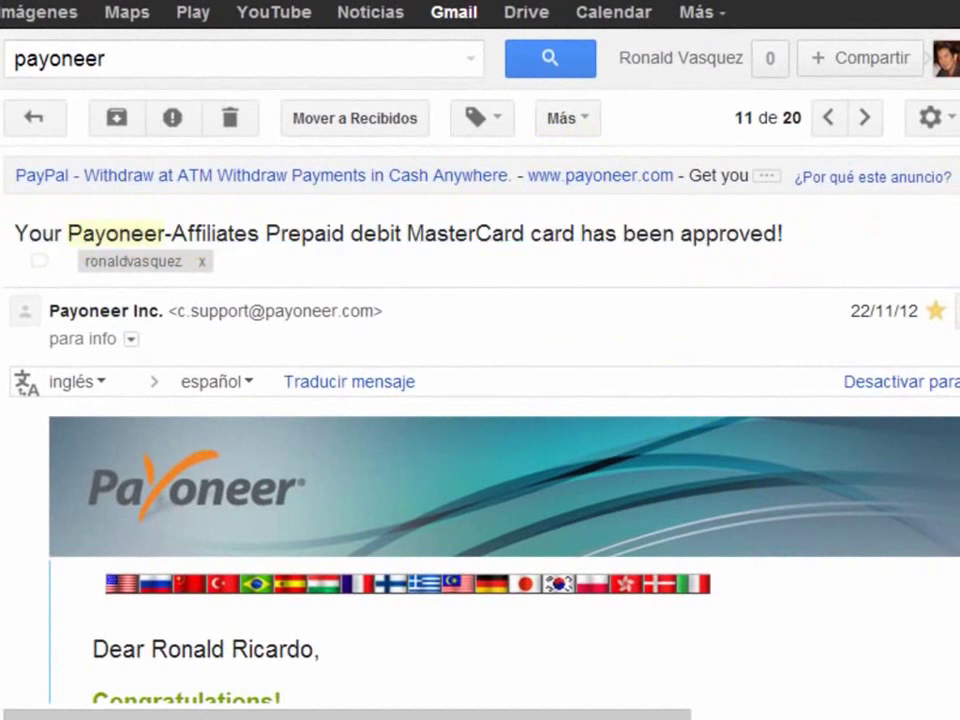
scroll(945, 198, down, 3)
scroll(940, 235, down, 3)
drag(287, 390, 124, 390)
drag(702, 442, 102, 441)
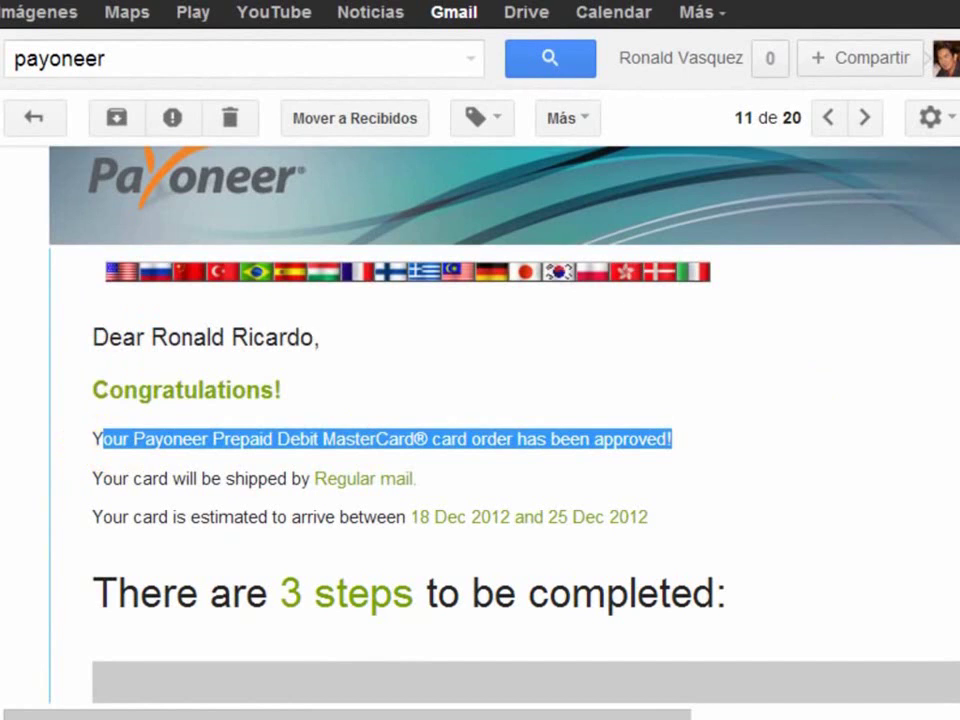
drag(955, 248, 418, 287)
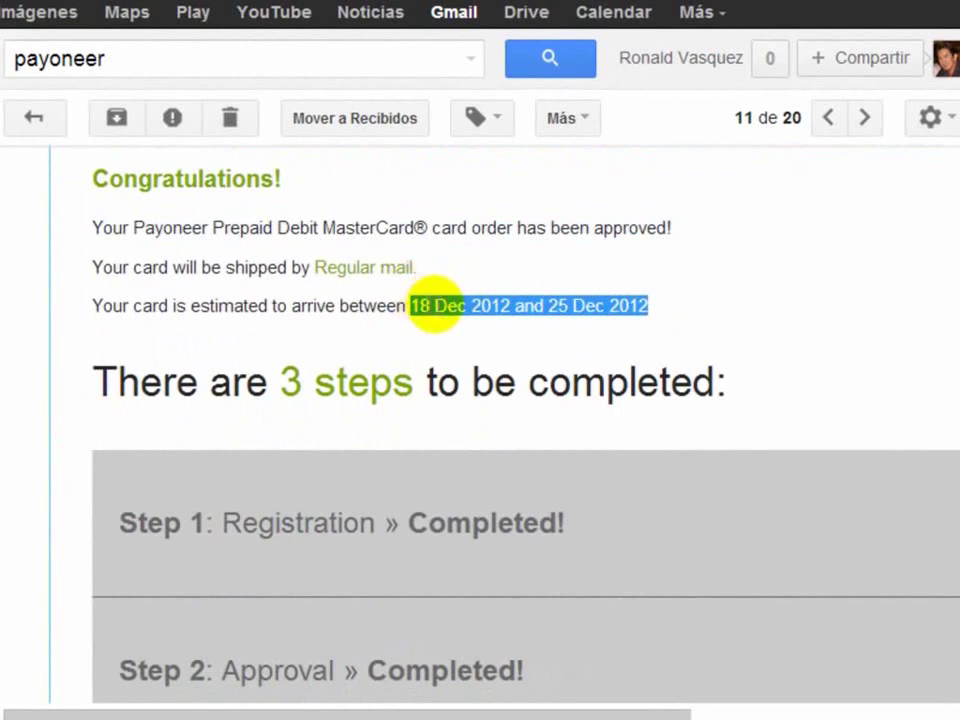
click(672, 318)
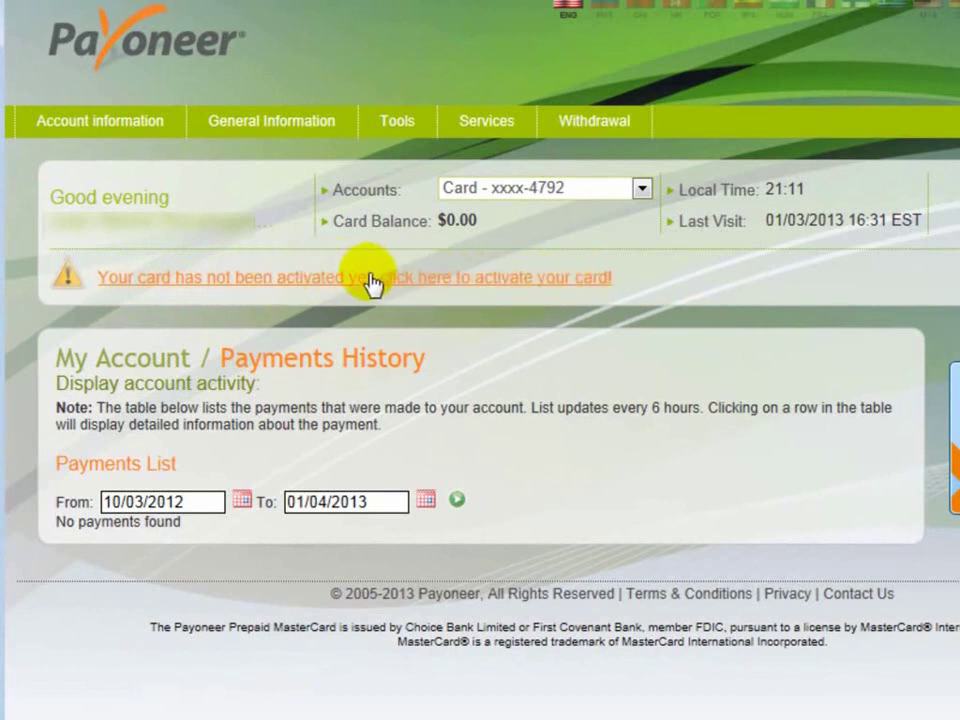
Step: Open the Activate Card form, enter a new 4-digit PIN twice, and type the prepaid card number
click(428, 280)
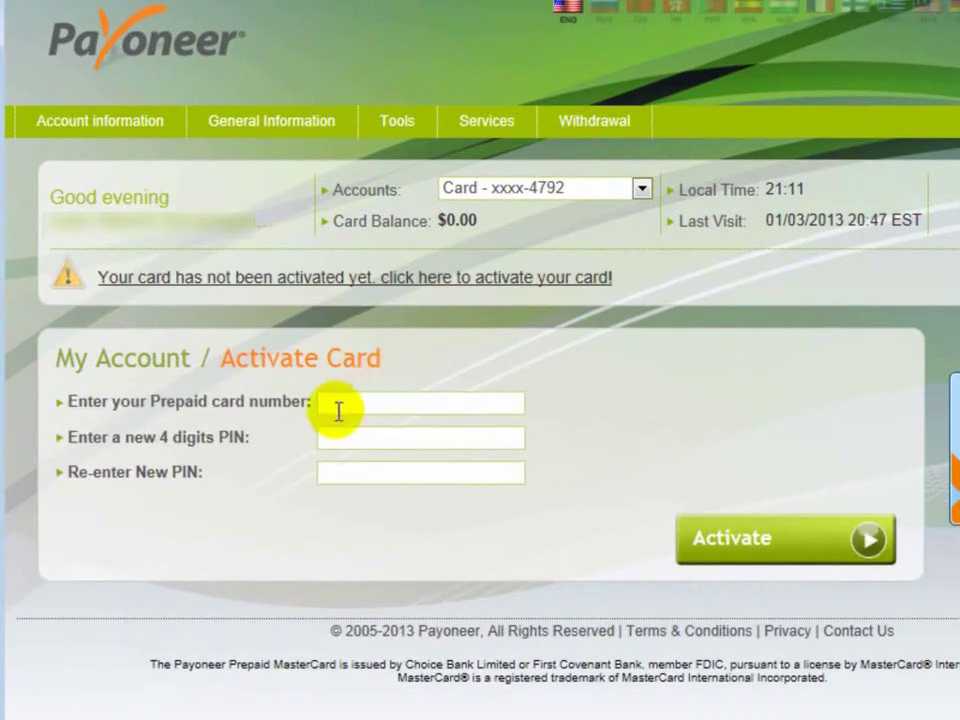
click(395, 402)
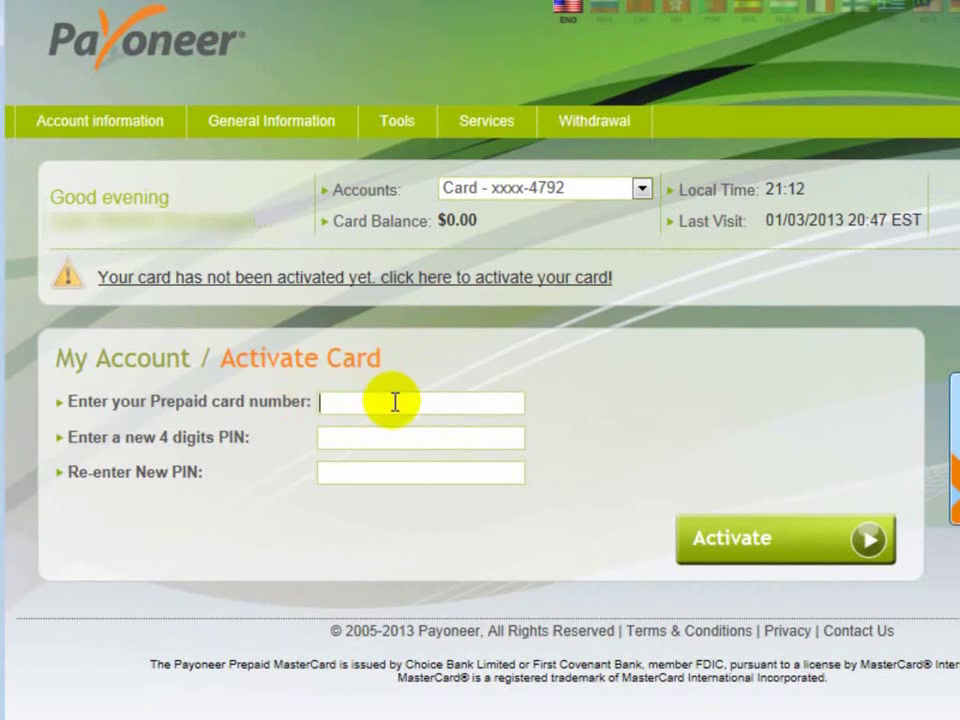
click(347, 437)
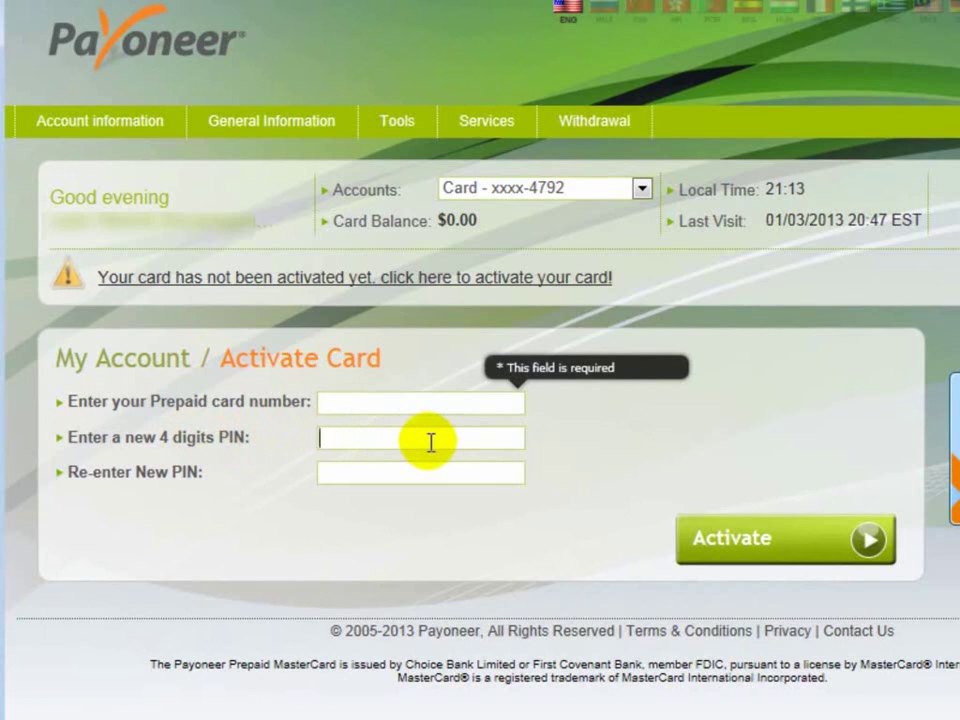
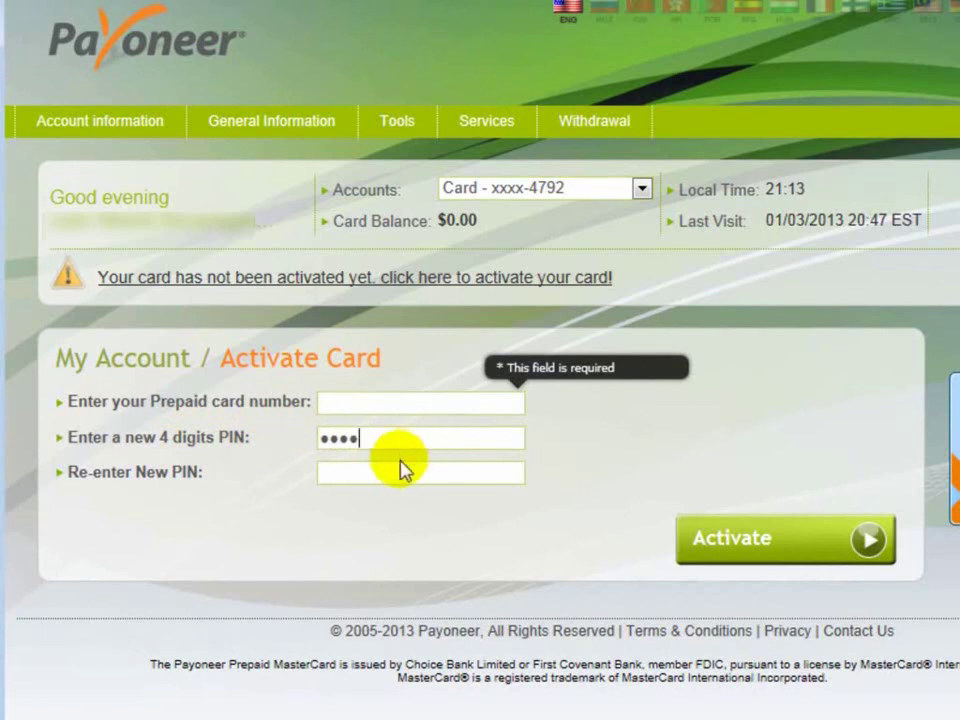
click(364, 471)
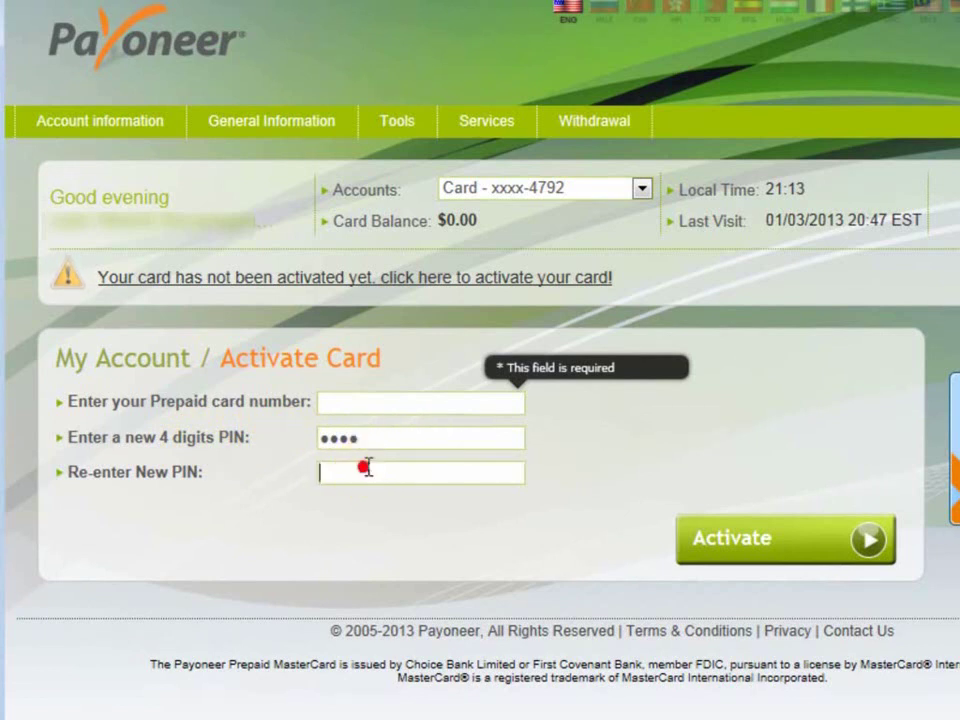
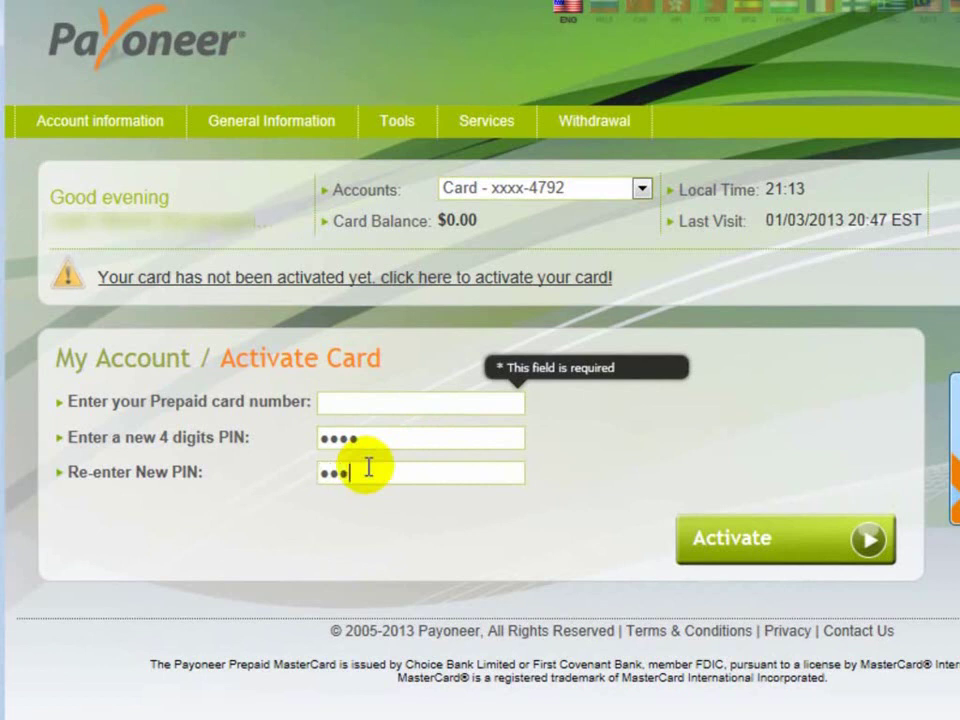
click(399, 401)
text(1234567890123)
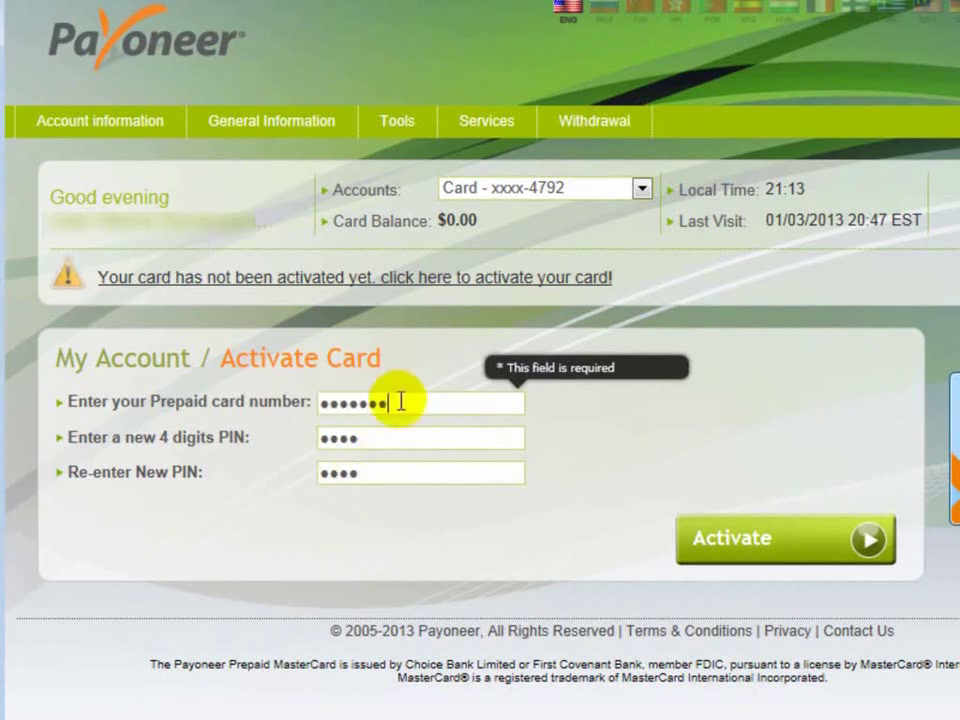
text(45)
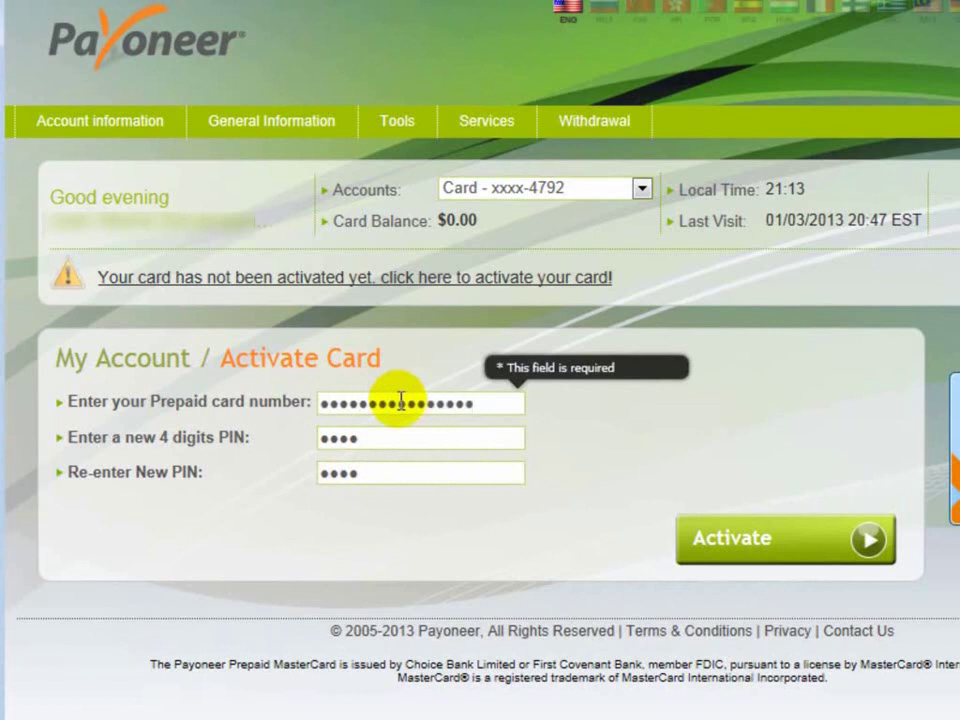